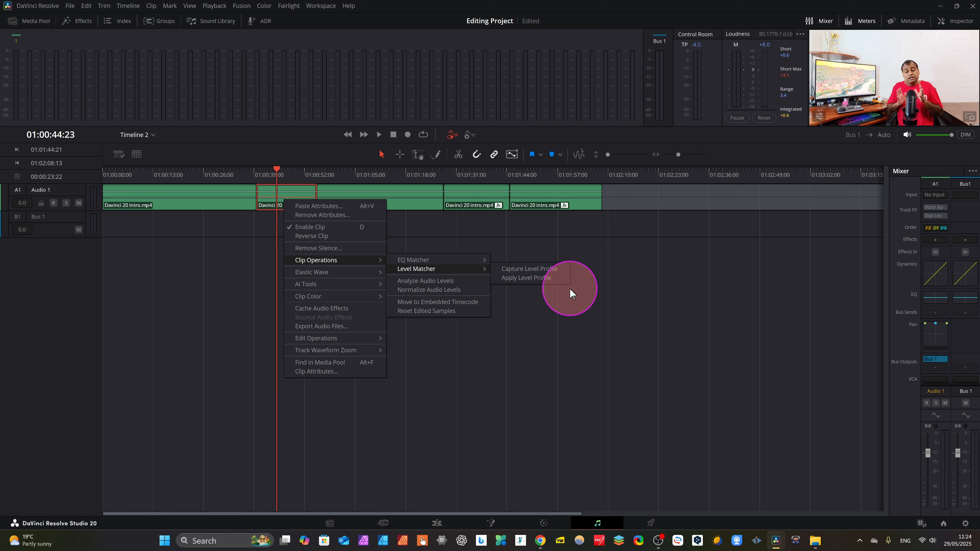
- Select the last three clips on Audio 1 and examine their EQ Matcher and Level Matcher clip operations
left_click(268, 198)
left_click(340, 223)
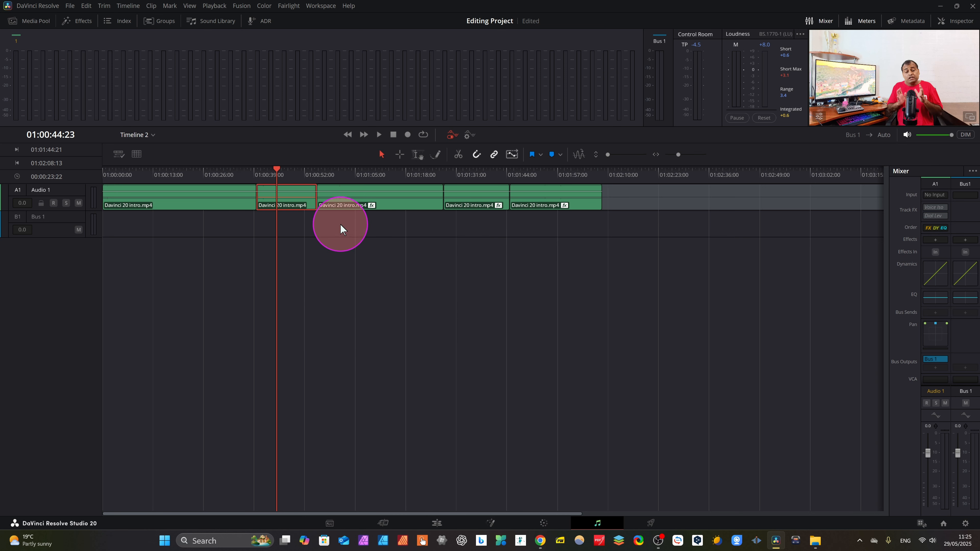
left_click_drag(334, 223, 608, 196)
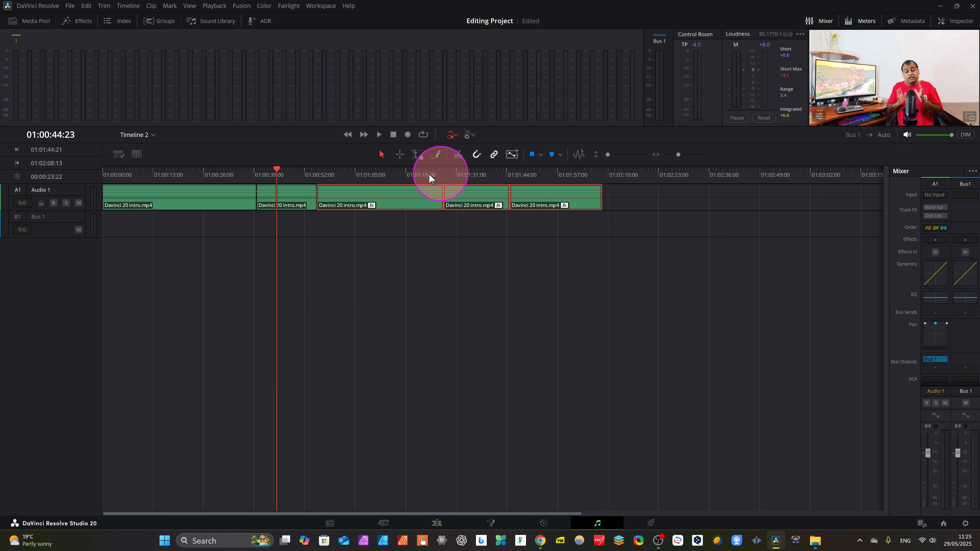
right_click(405, 193)
mouse_move(440, 252)
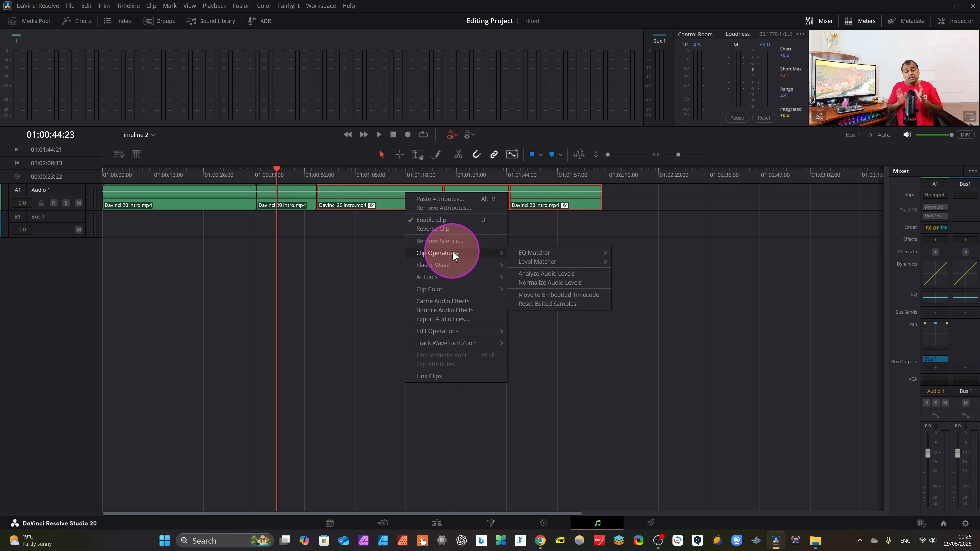
mouse_move(535, 253)
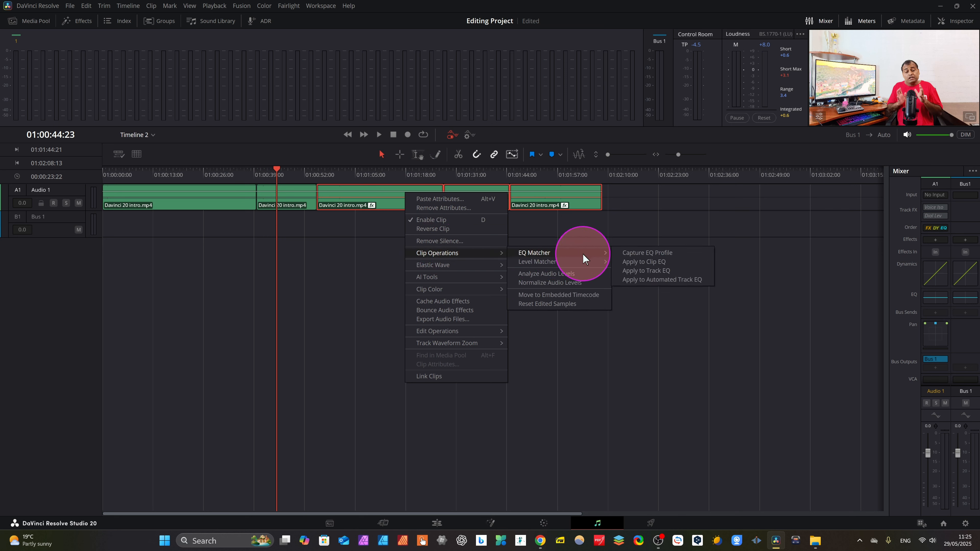
mouse_move(574, 263)
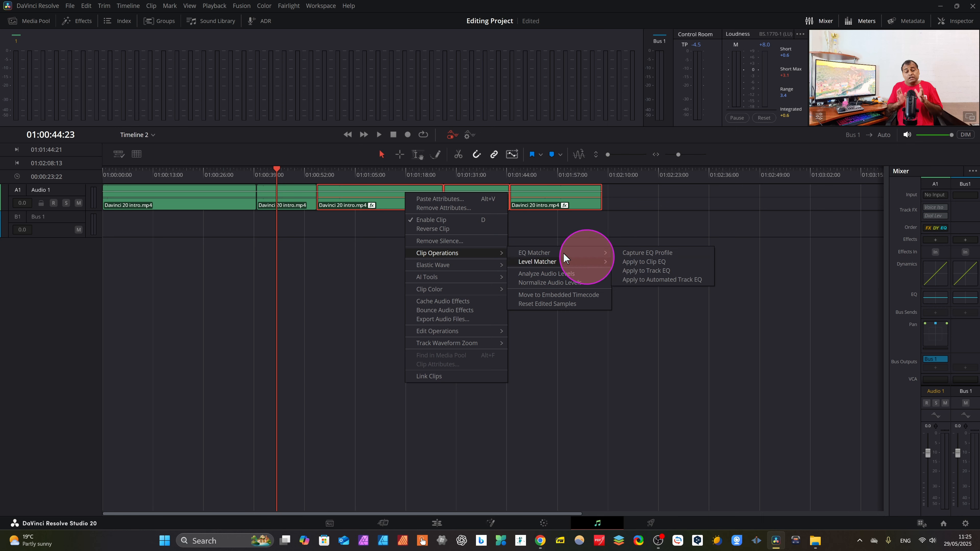
- Select only the second clip on Audio 1 and view its AI Tools options
left_click(332, 240)
left_click(281, 196)
right_click(281, 196)
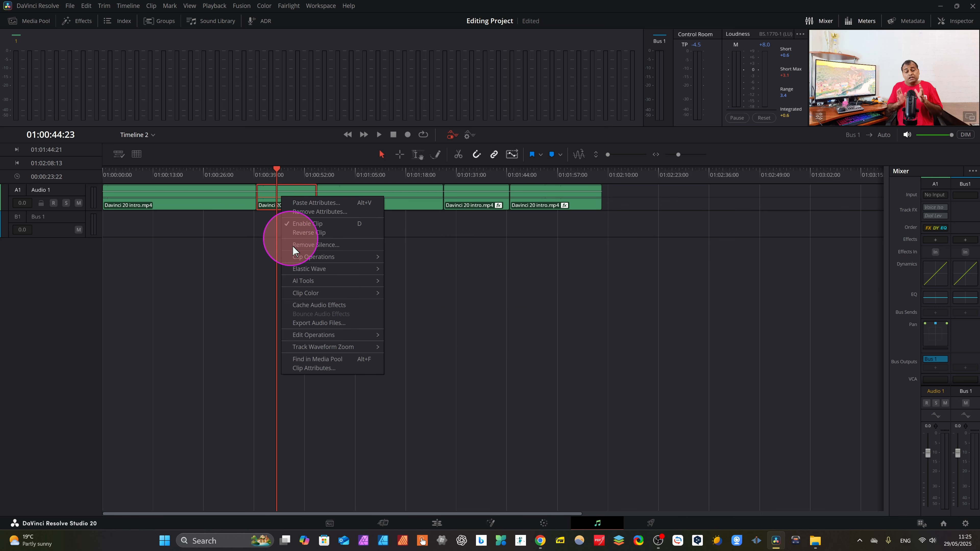
left_click(312, 282)
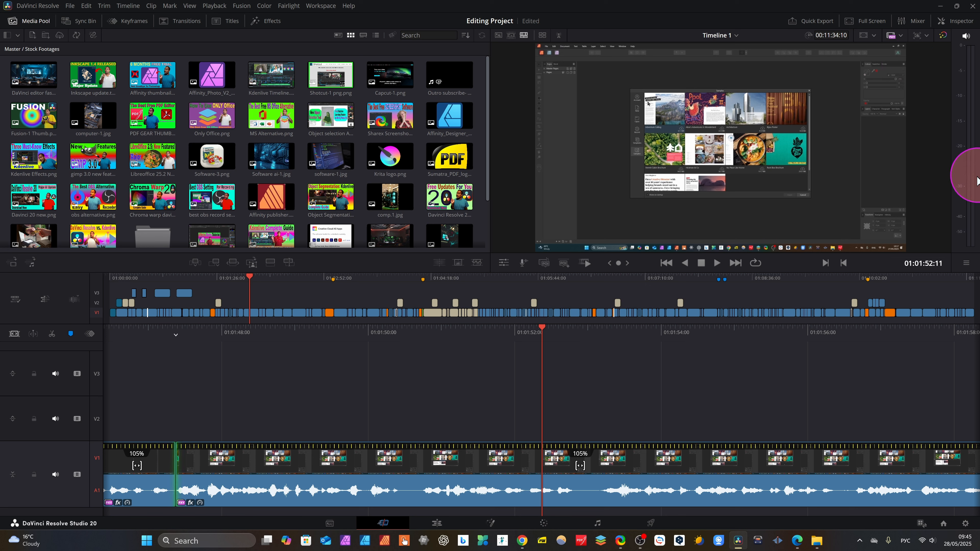
- Show and hide the audio mixer on the Cut page and again on the Edit page
left_click(911, 21)
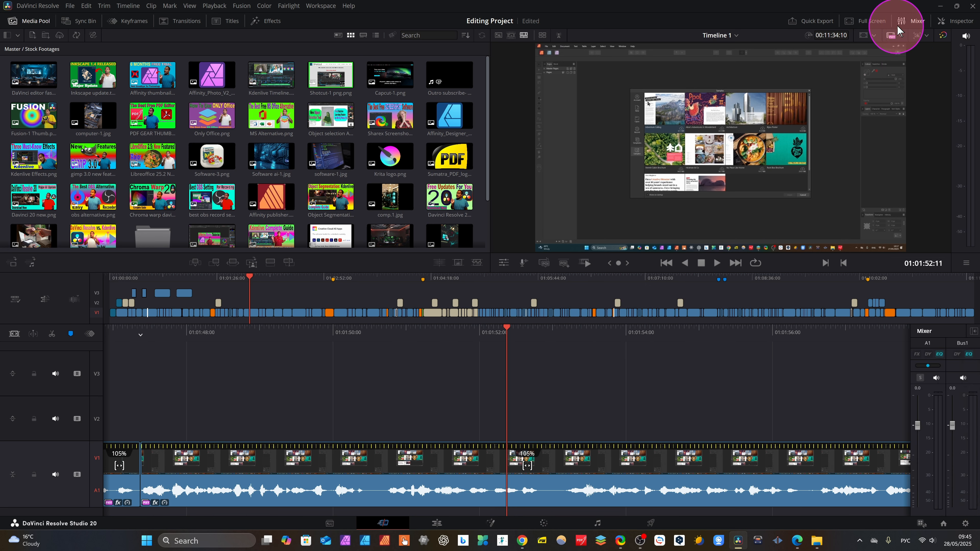
left_click(904, 23)
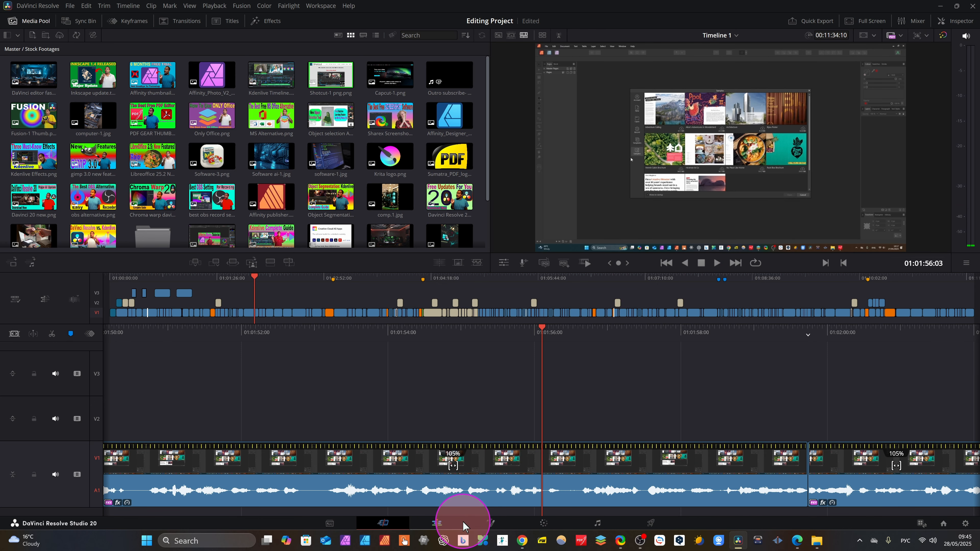
left_click(437, 523)
left_click(838, 21)
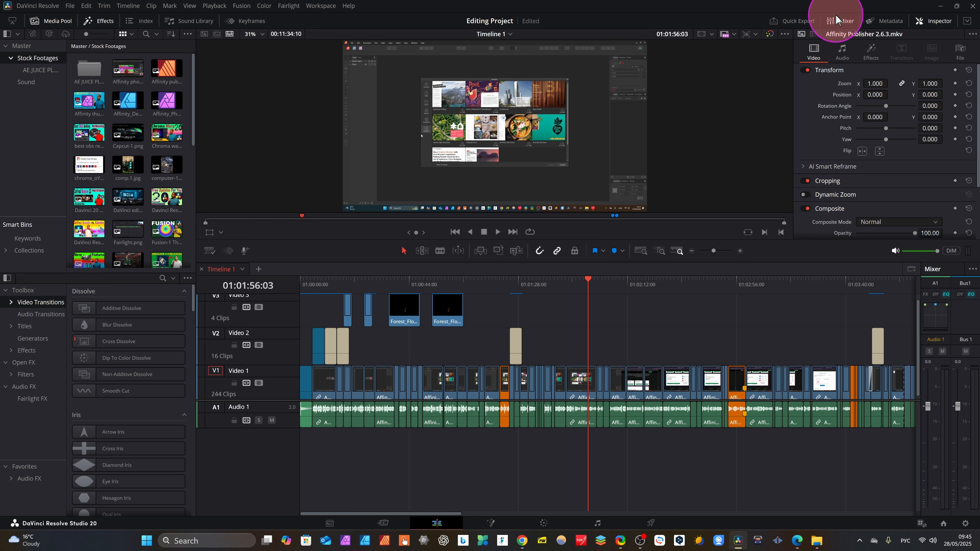
left_click(835, 21)
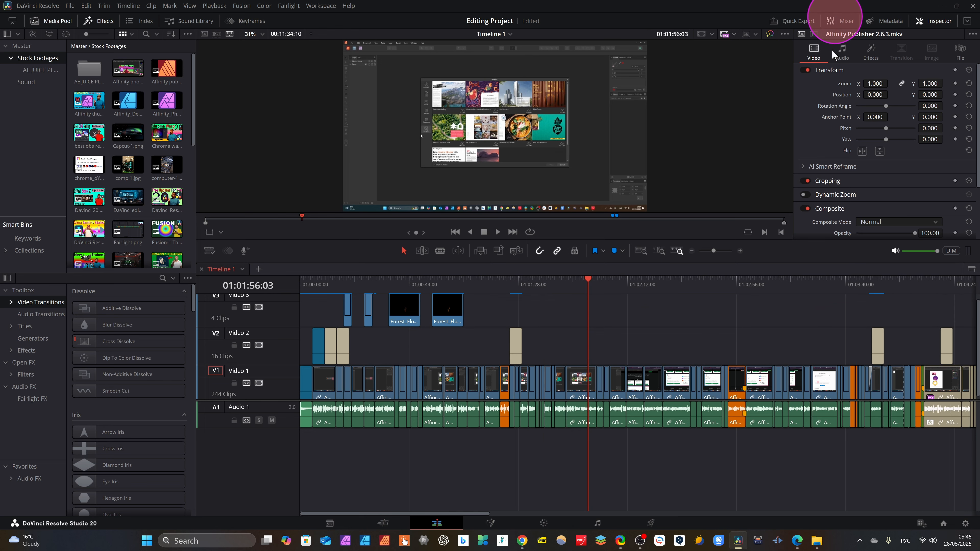
- Return to the Cut page, watch the mixer while playing the timeline, and hide the mixer
left_click(390, 522)
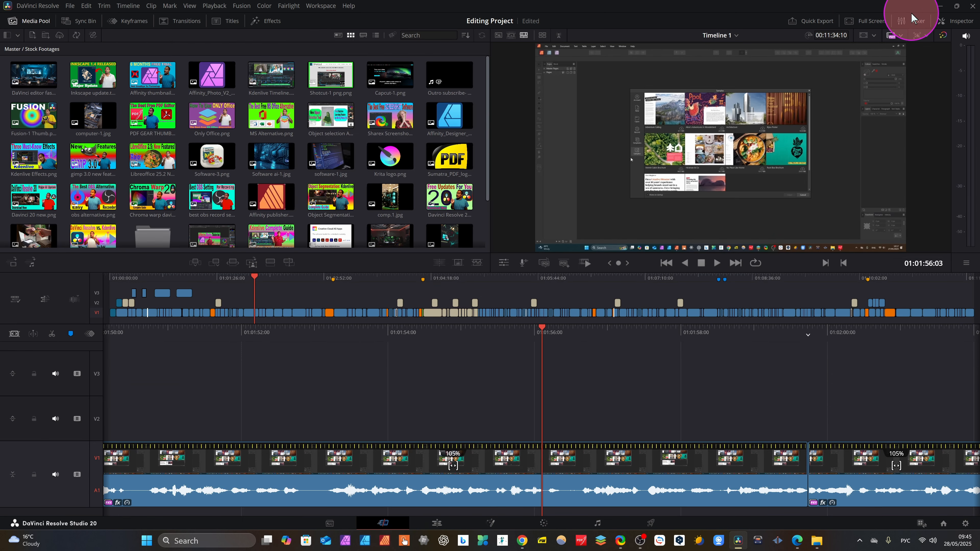
left_click(900, 22)
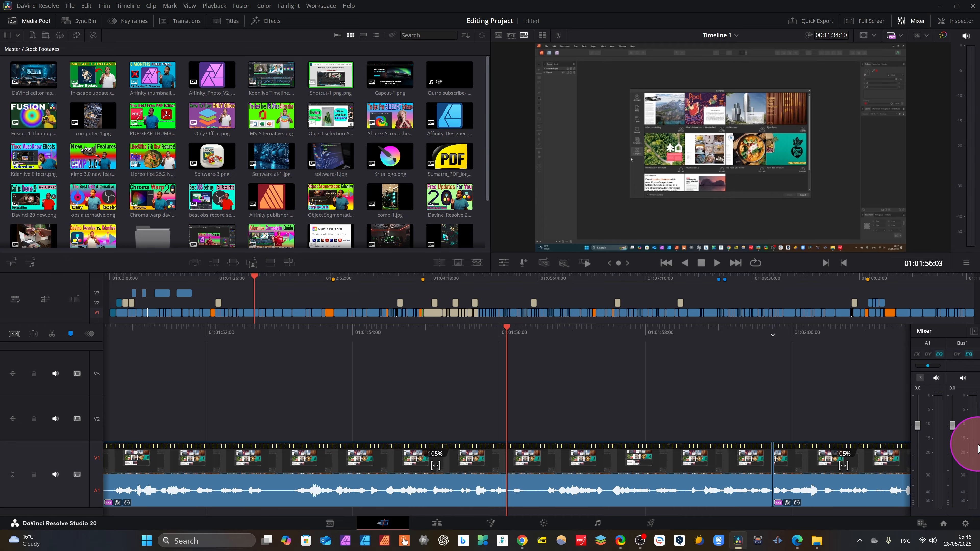
key("Down")
key("space")
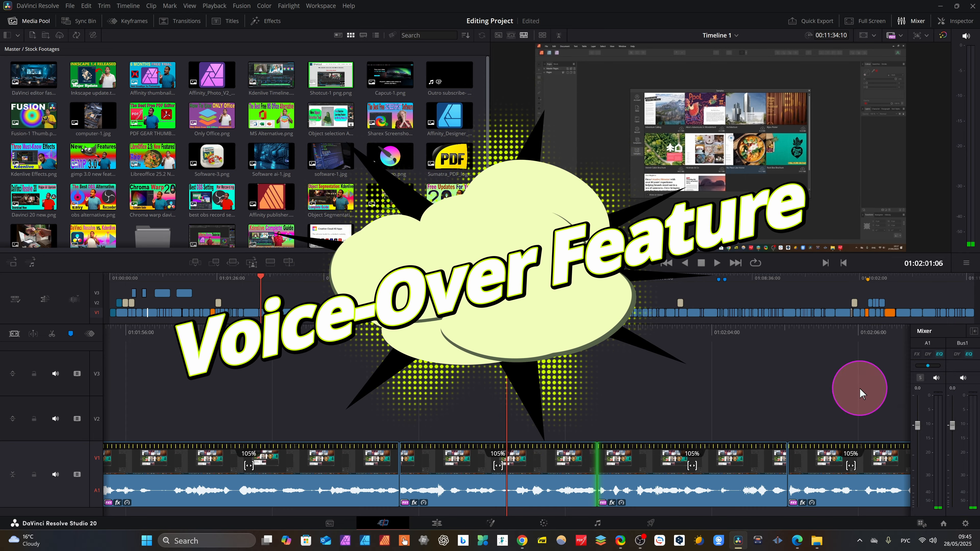
left_click(974, 331)
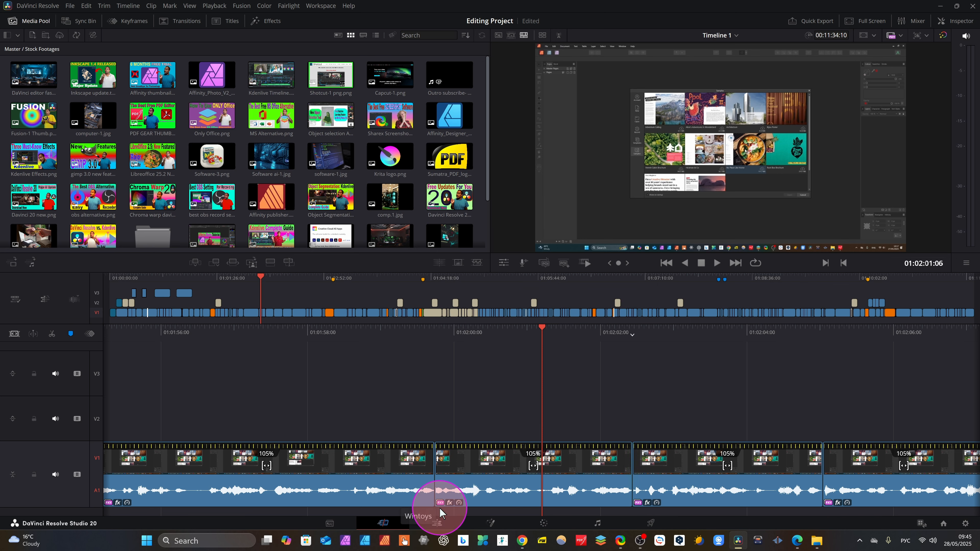
- View the Record Voiceover settings and available audio inputs on the Edit page, and close the voiceover window
left_click(435, 524)
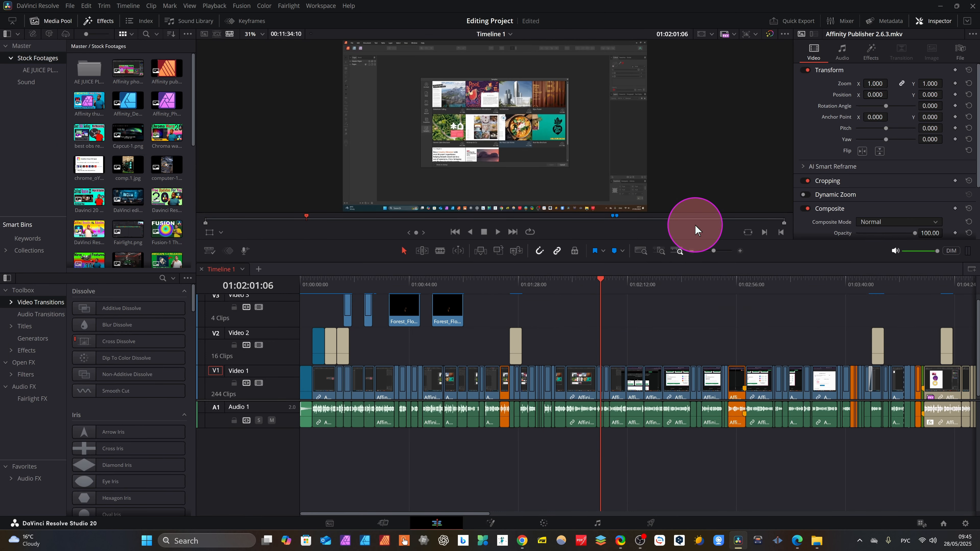
left_click(245, 251)
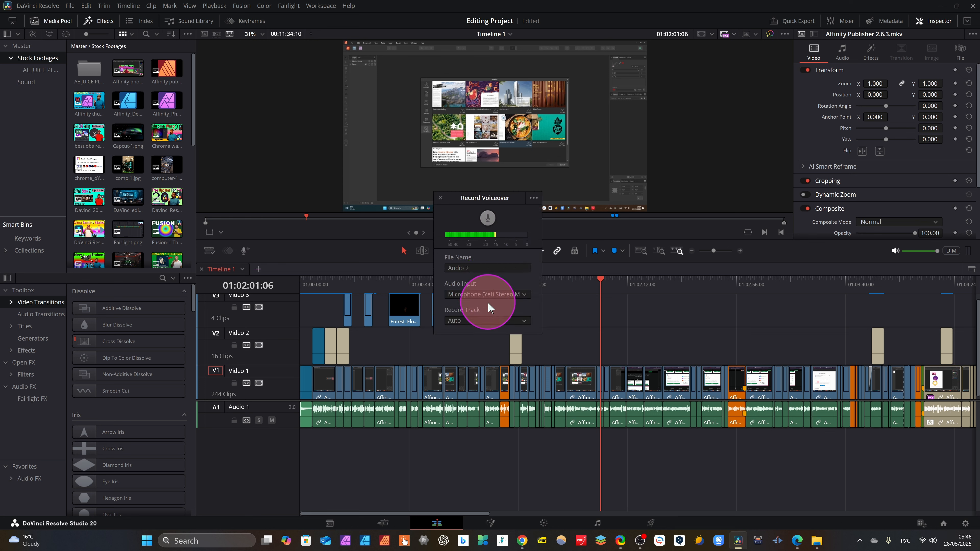
left_click(524, 295)
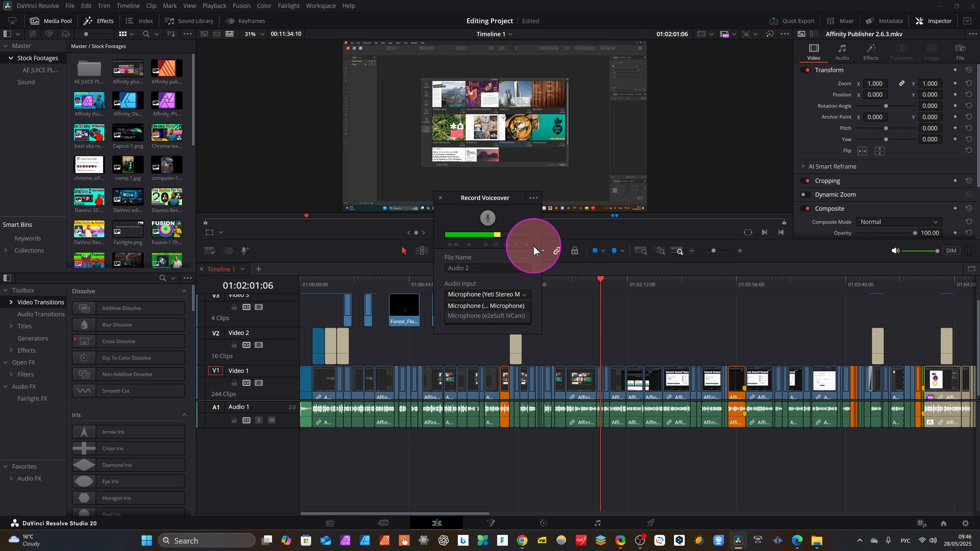
left_click(525, 296)
left_click(509, 278)
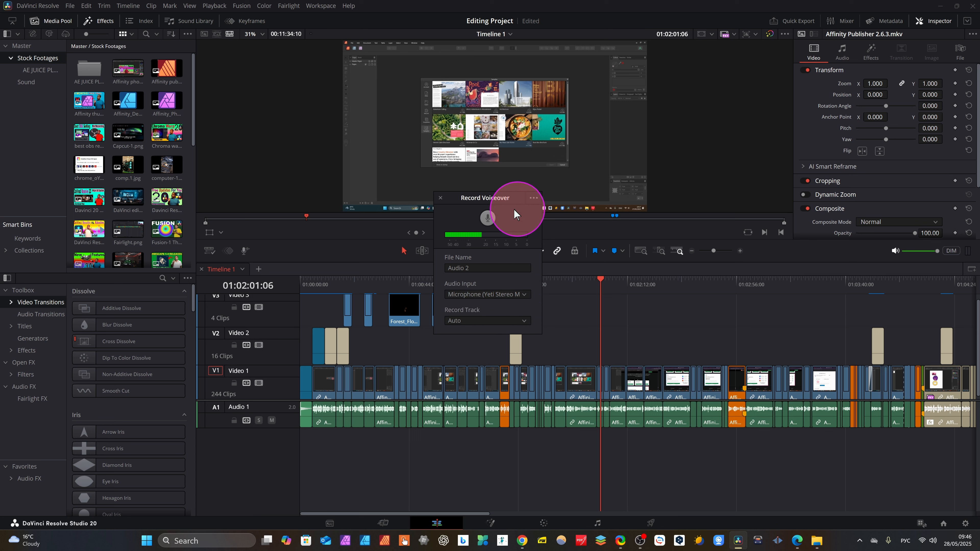
left_click(440, 198)
- Enable the voiceover tools on the Cut page and set recording to a 3 Secs Countdown
left_click(383, 523)
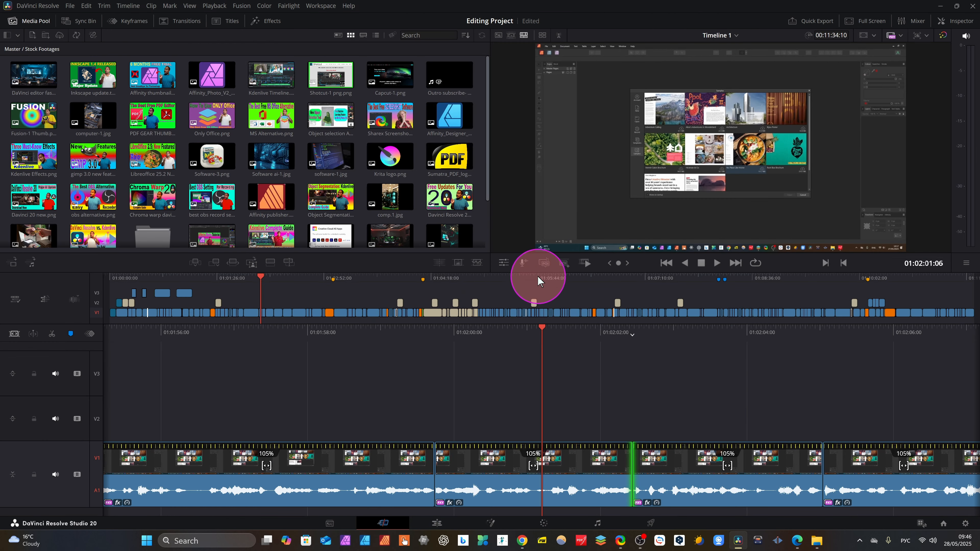
left_click(523, 263)
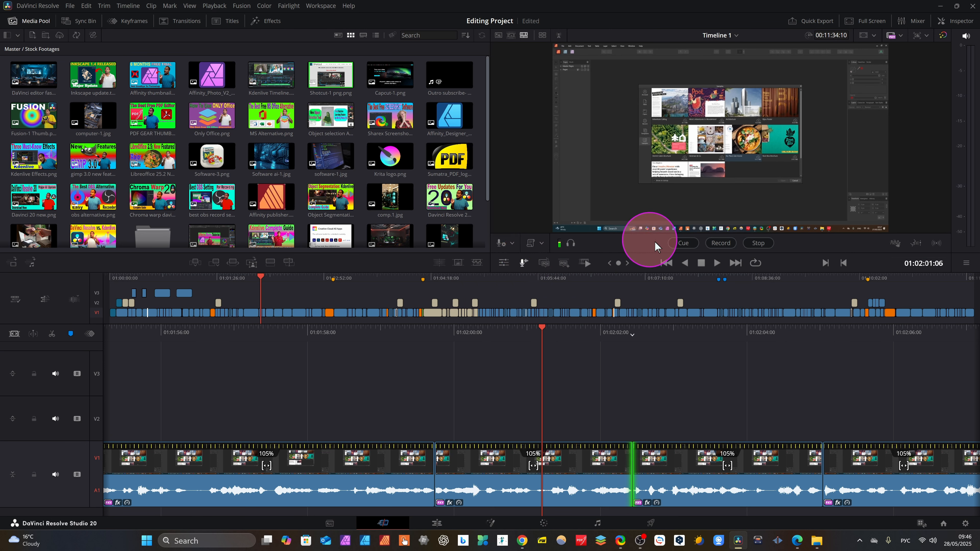
left_click(510, 243)
mouse_move(549, 121)
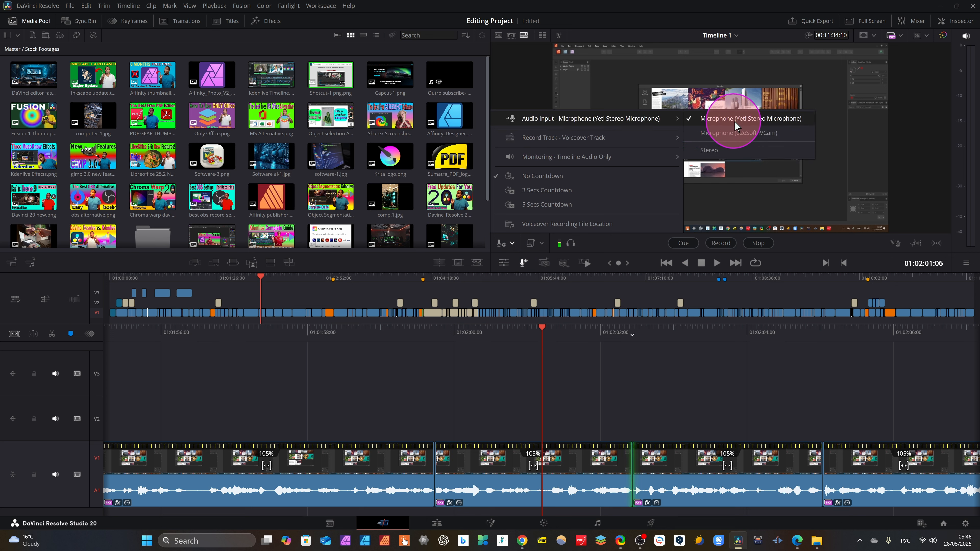
mouse_move(559, 140)
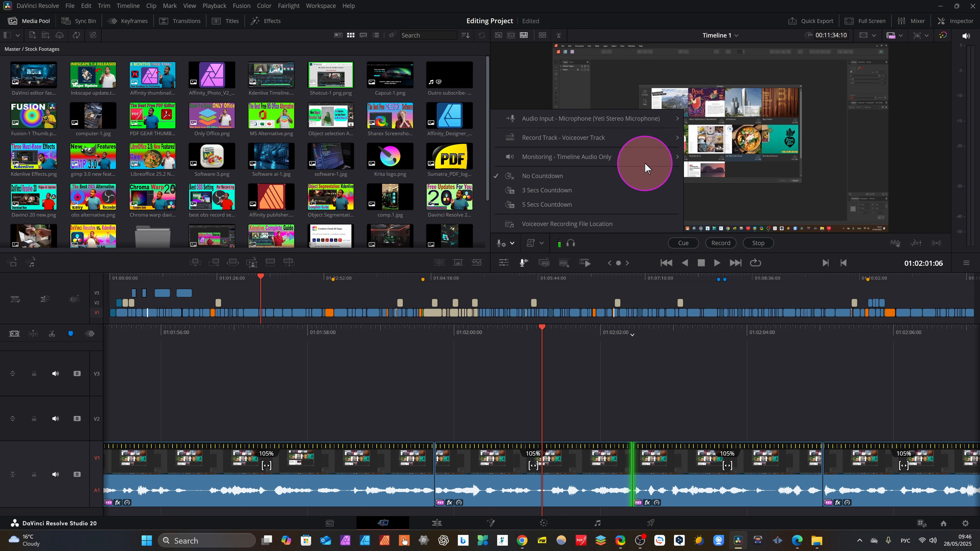
mouse_move(675, 158)
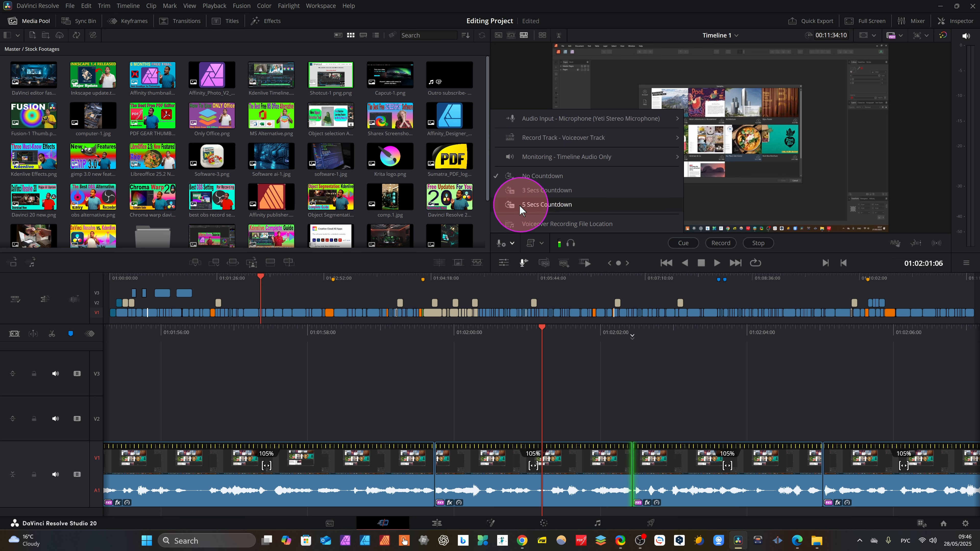
left_click(546, 191)
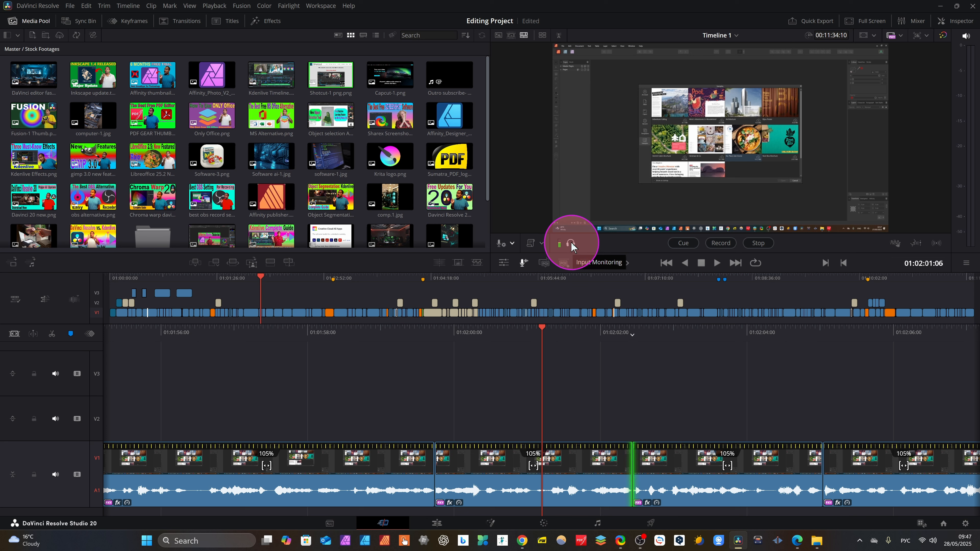
- Examine the voiceover recording settings and the prompter's script options
left_click(512, 244)
left_click(542, 244)
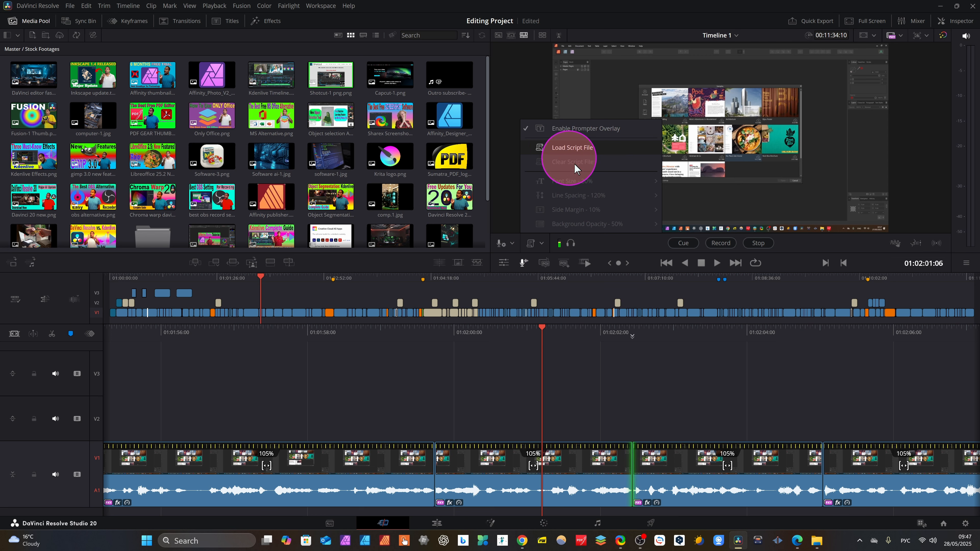
left_click(597, 509)
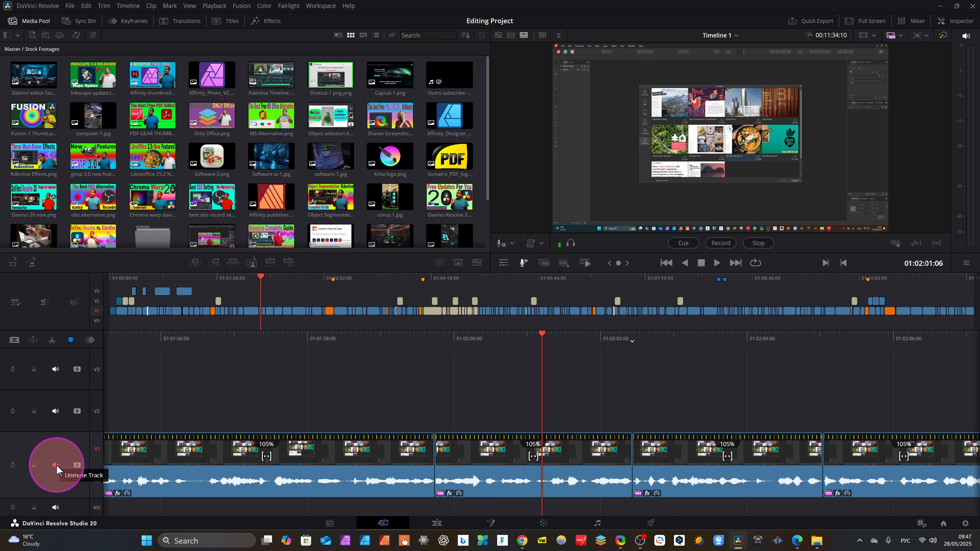
- Record a voiceover from 01:02:01:06 with track V1 muted, and play back the recording
left_click(723, 246)
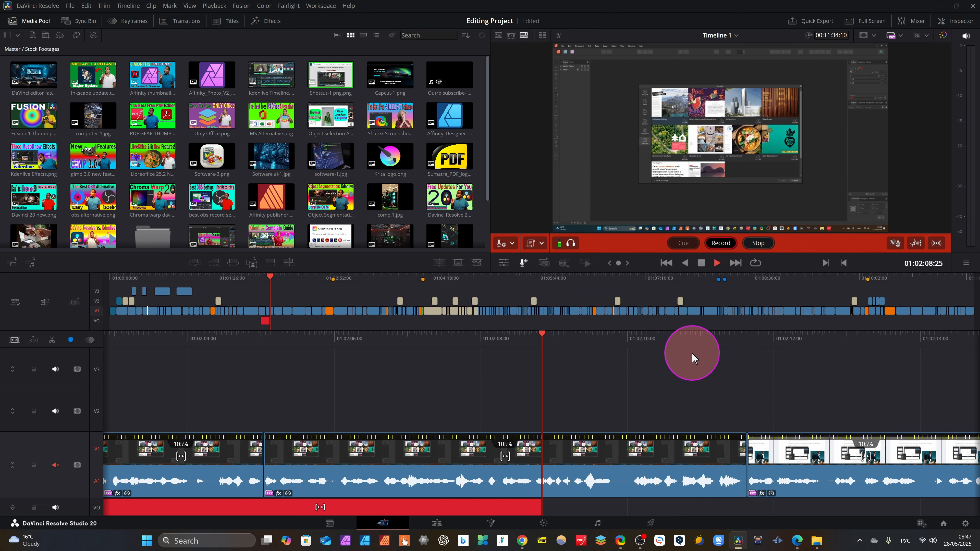
left_click(758, 242)
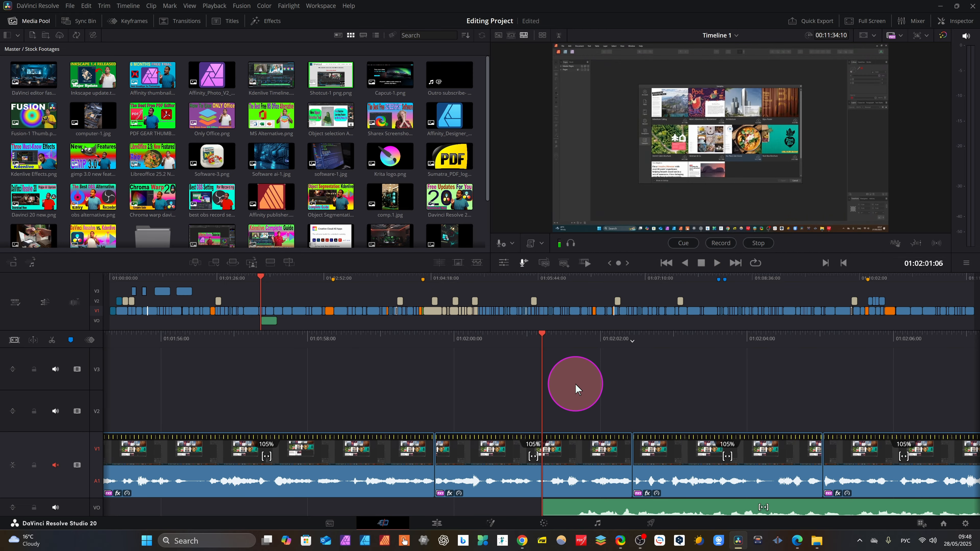
key("space")
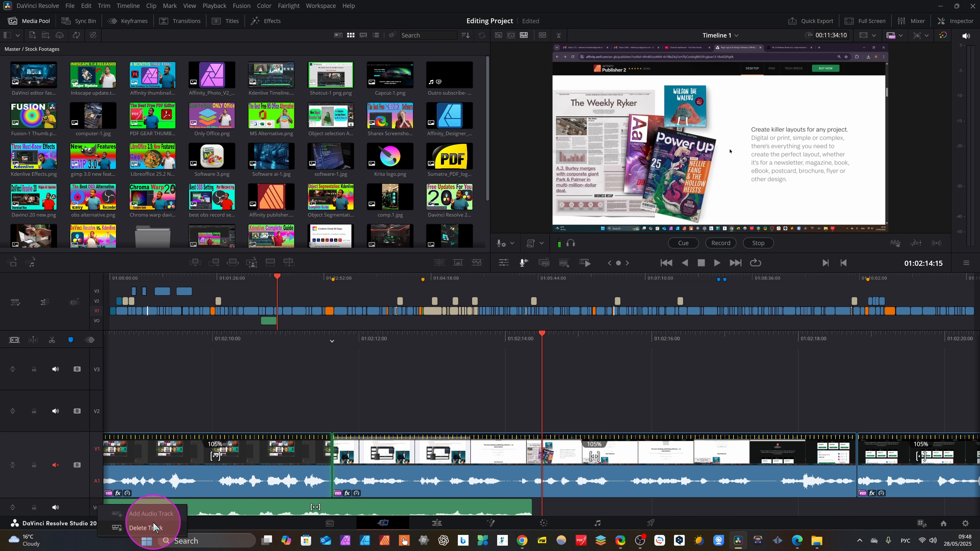
- View the voiceover track on the Edit page and move the playhead back over its clip to 01:02:09:14
left_click(140, 527)
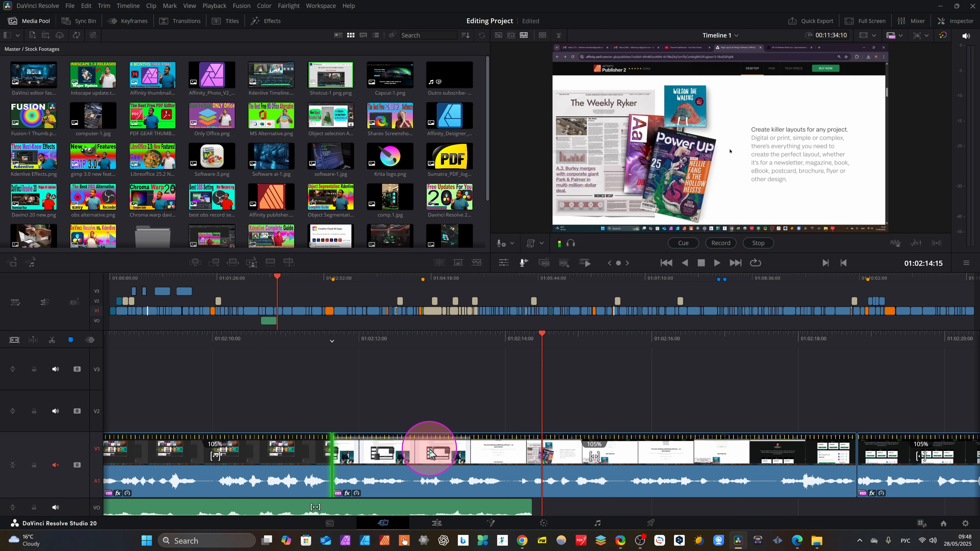
left_click(543, 524)
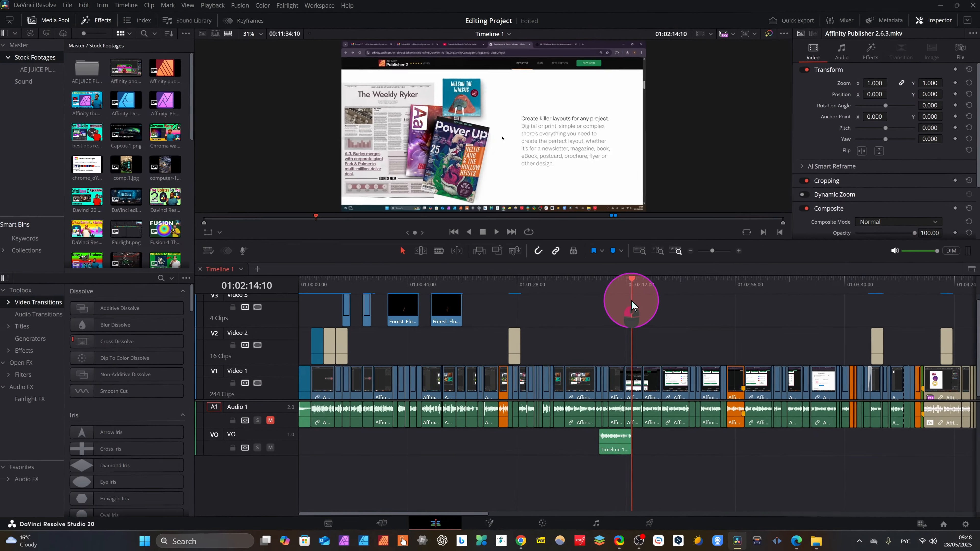
left_click_drag(632, 303, 621, 303)
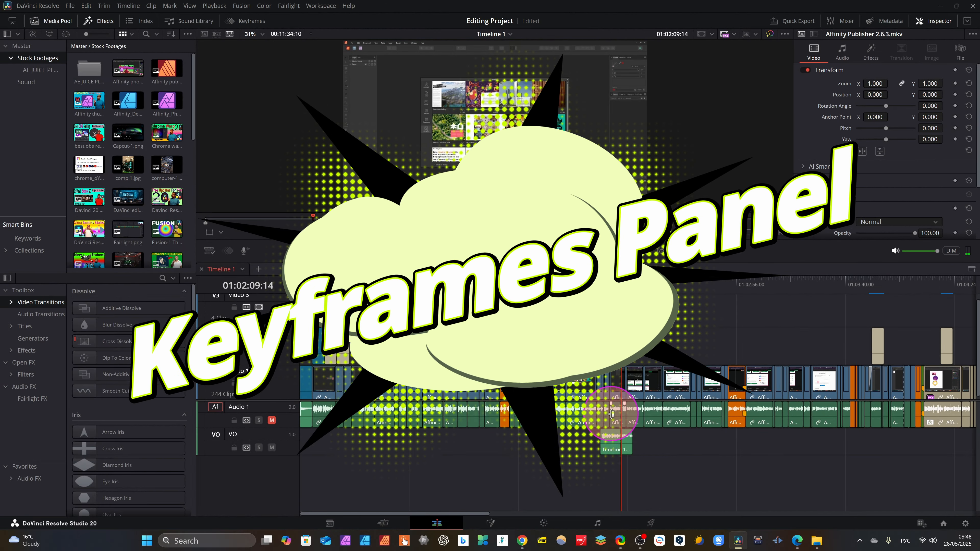
- Return to the Cut page and show the timeline's keyframe parameters area
left_click(383, 523)
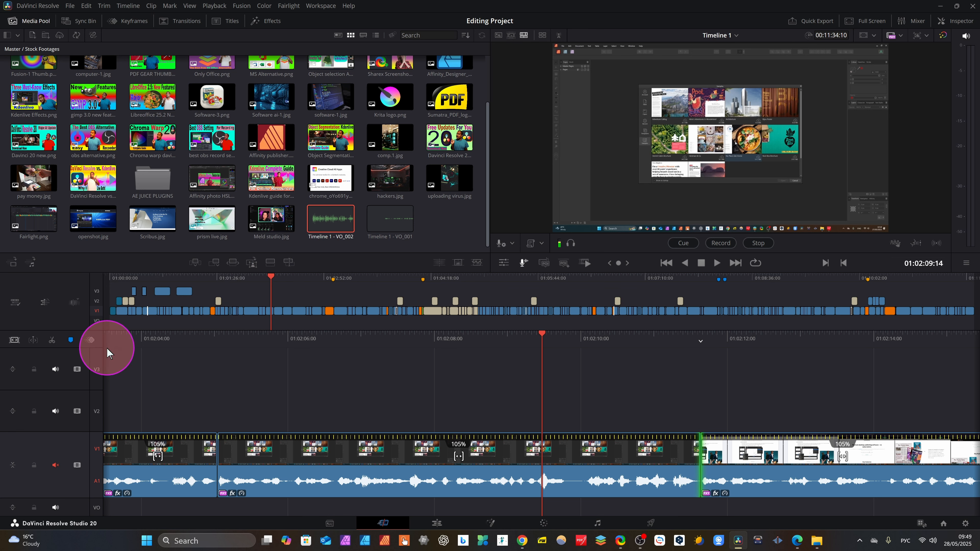
left_click(89, 340)
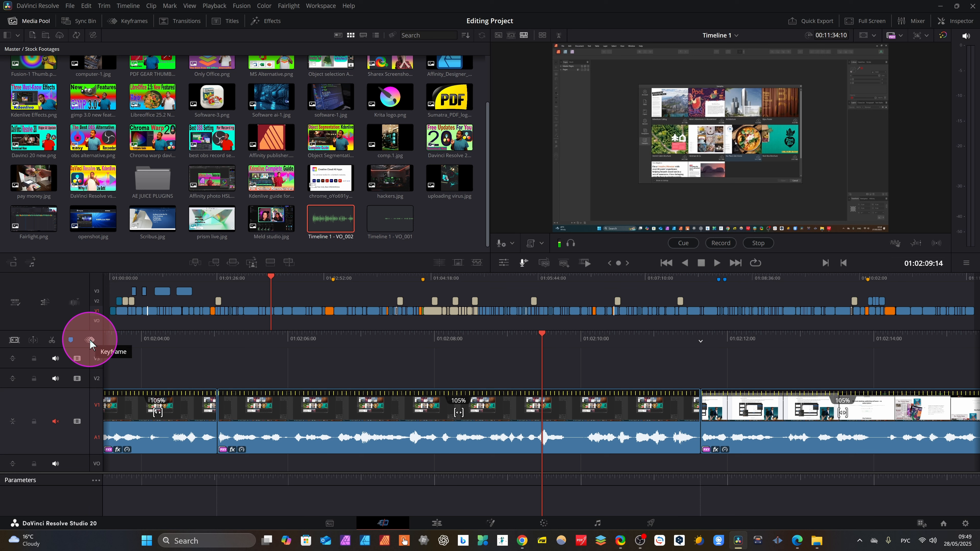
- Add Fusion-1 Thumb.png from the Stock Footages bin to track V2 so that it spans the playhead at 01:02:09:14
left_click(129, 21)
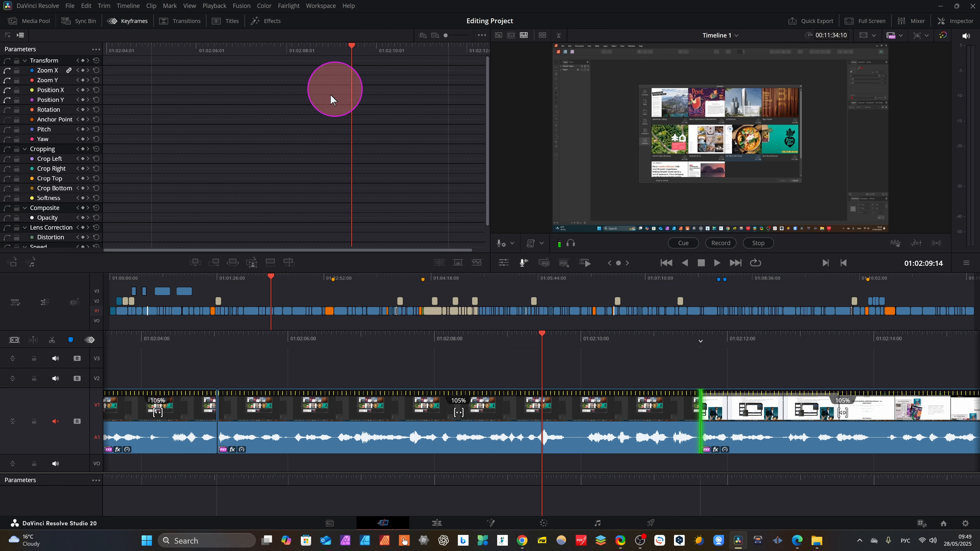
left_click(23, 21)
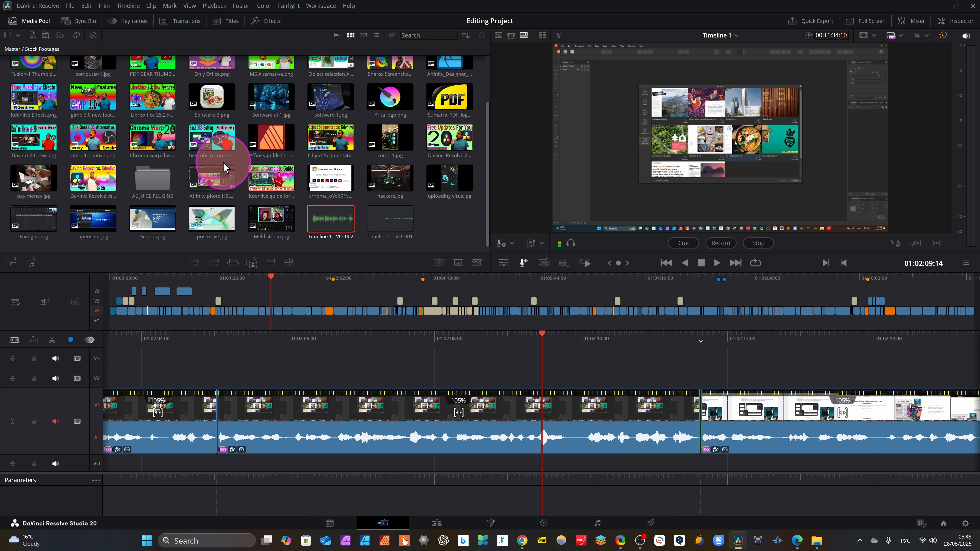
scroll(223, 163, "up", 3)
left_click_drag(34, 116, 491, 371)
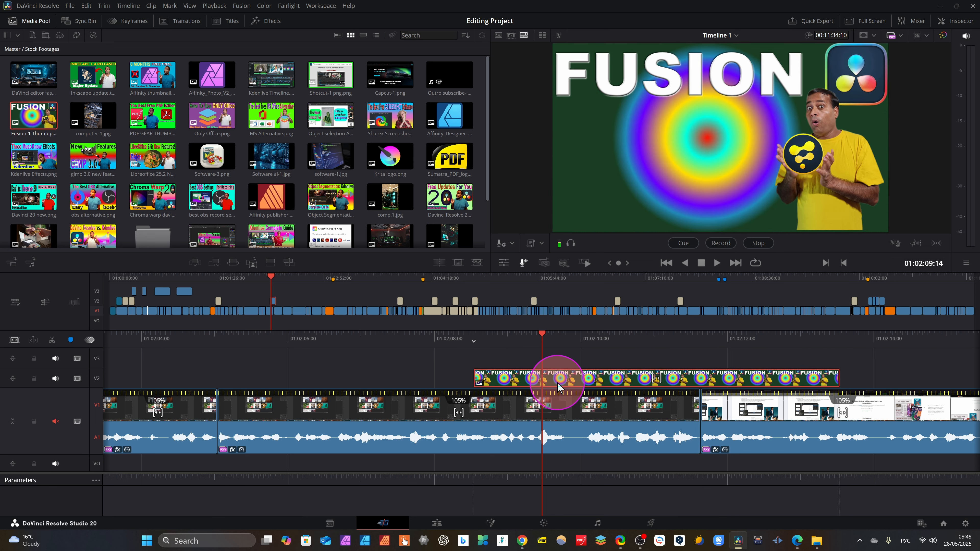
- Show the thumbnail clip's transform settings and keyframe its zoom at 0.530 at 01:02:09:06
left_click(957, 26)
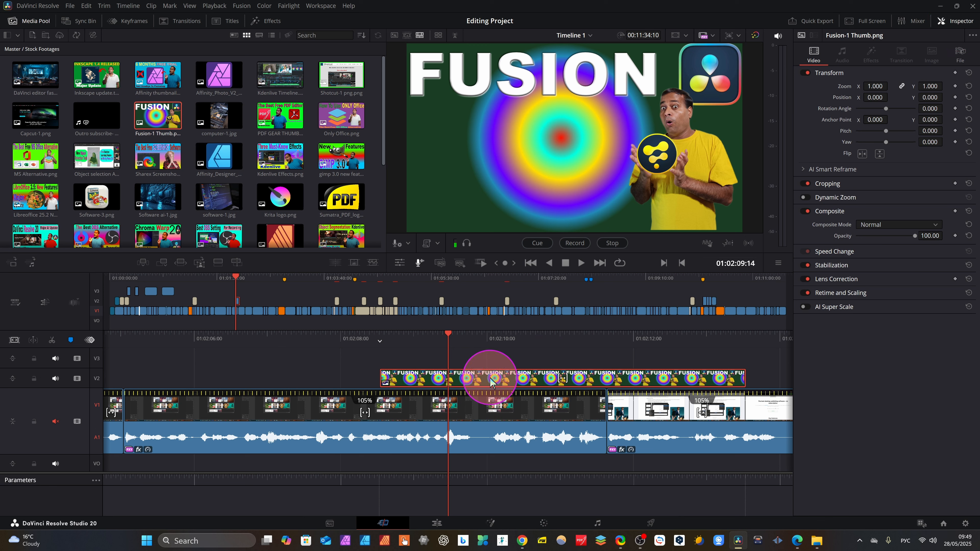
left_click(448, 340)
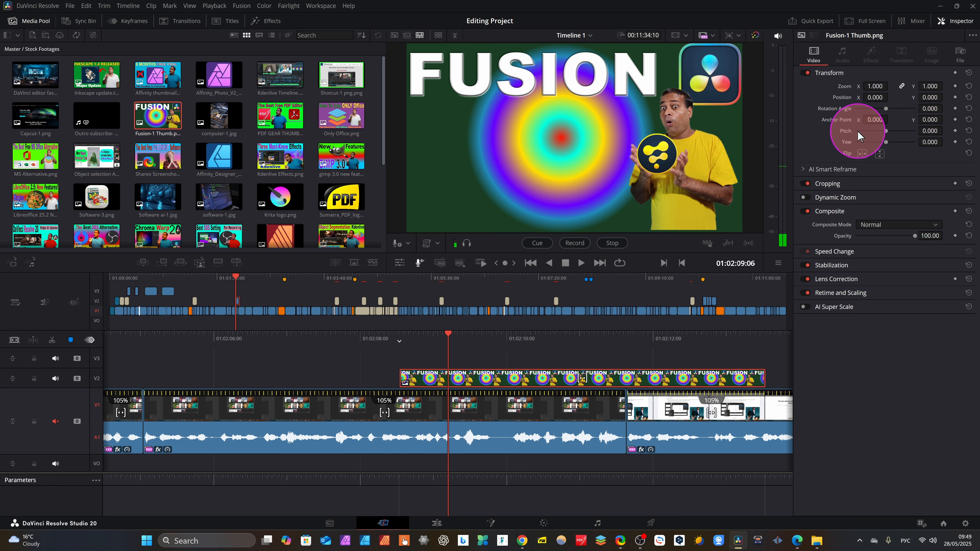
left_click(955, 85)
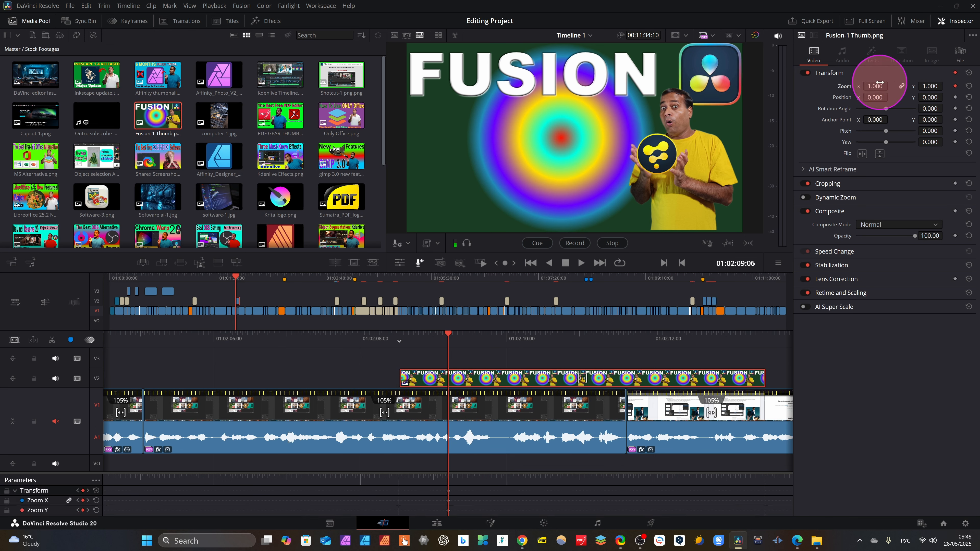
left_click_drag(875, 87, 839, 106)
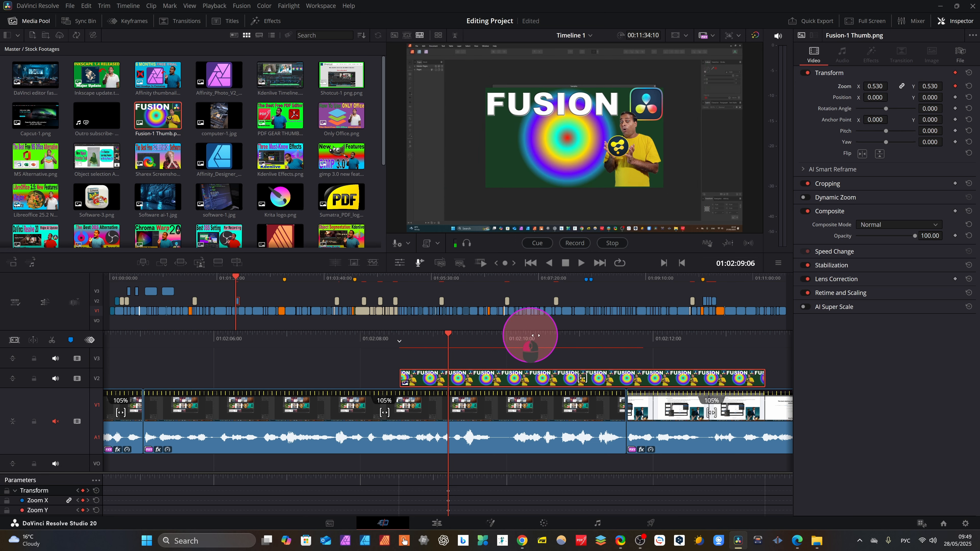
- Keyframe the thumbnail's zoom at 0.790 at 01:02:10:26 and at 1.140 at 01:02:12:01
left_click_drag(536, 335, 406, 347)
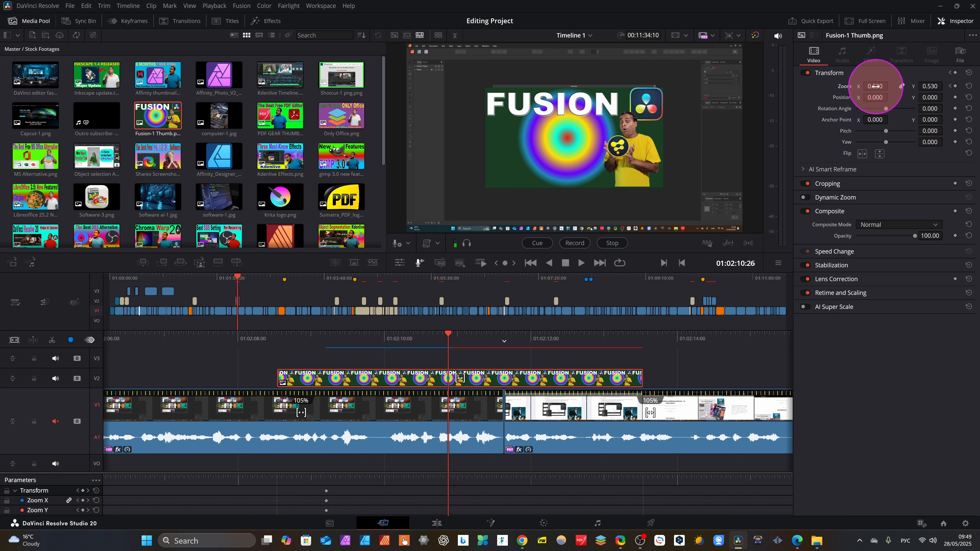
mouse_move(872, 86)
left_mouse_down()
mouse_move(891, 98)
mouse_move(878, 97)
left_mouse_up()
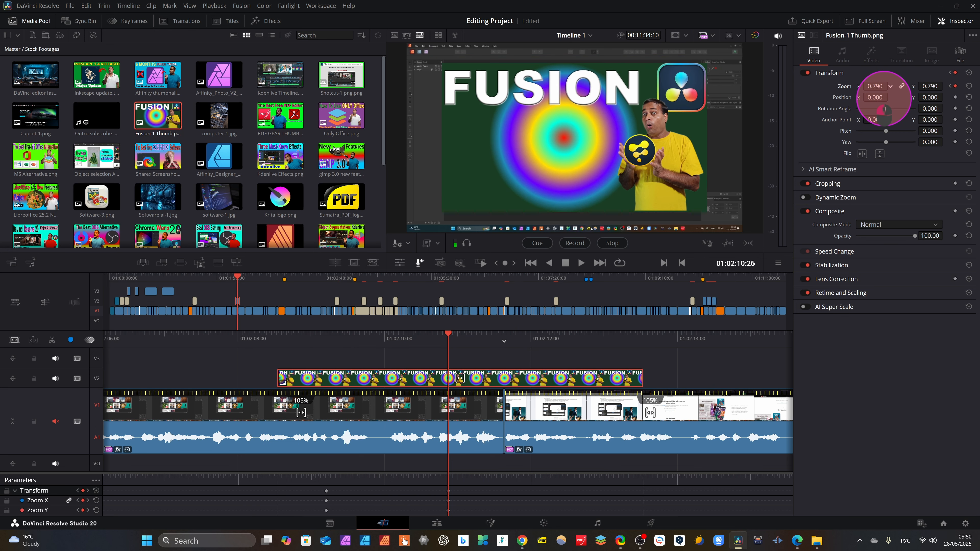
left_click(529, 332)
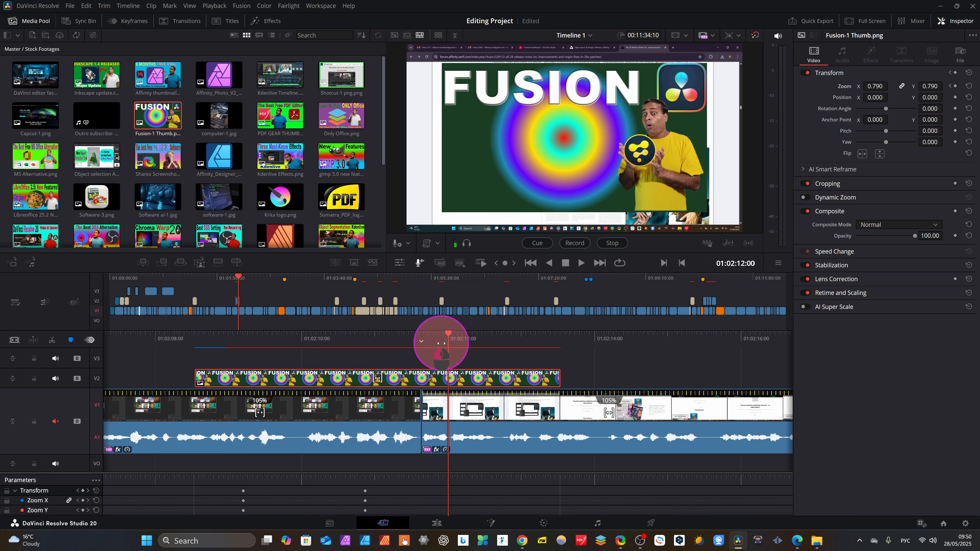
left_click_drag(874, 86, 888, 96)
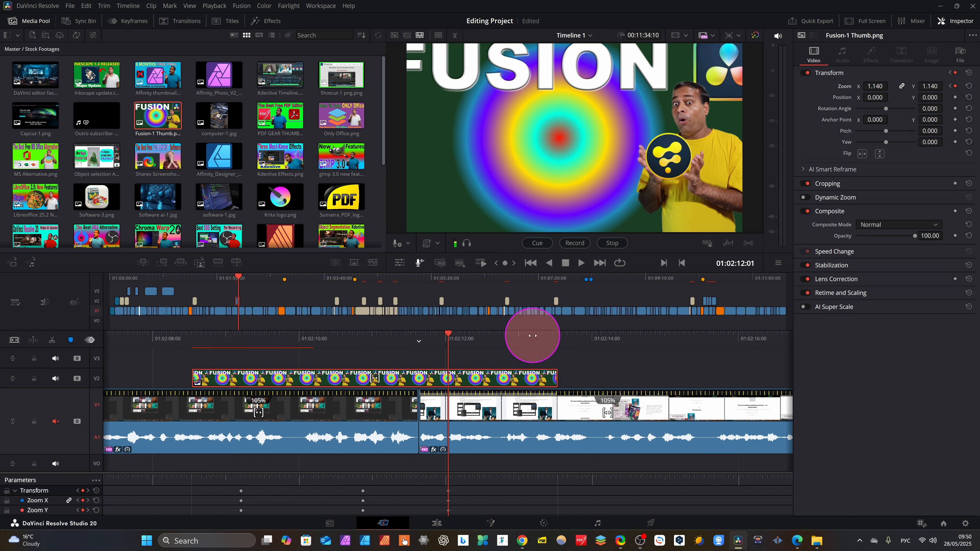
- Display the clip's keyframes in the Keyframes panel, return the playhead to the first zoom keyframe at 01:02:09:06, and hide the Inspector
left_click_drag(532, 334, 640, 329)
left_click(127, 21)
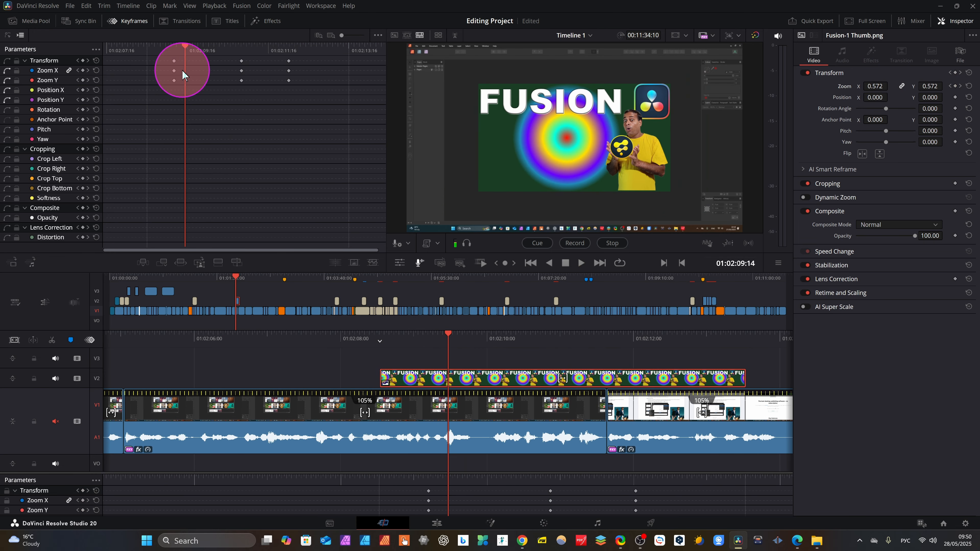
key("[")
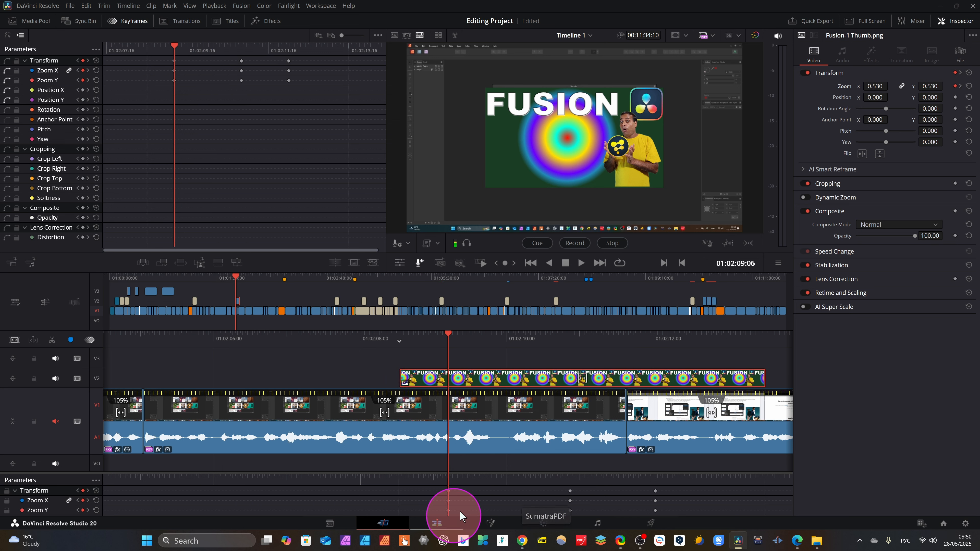
left_click(959, 23)
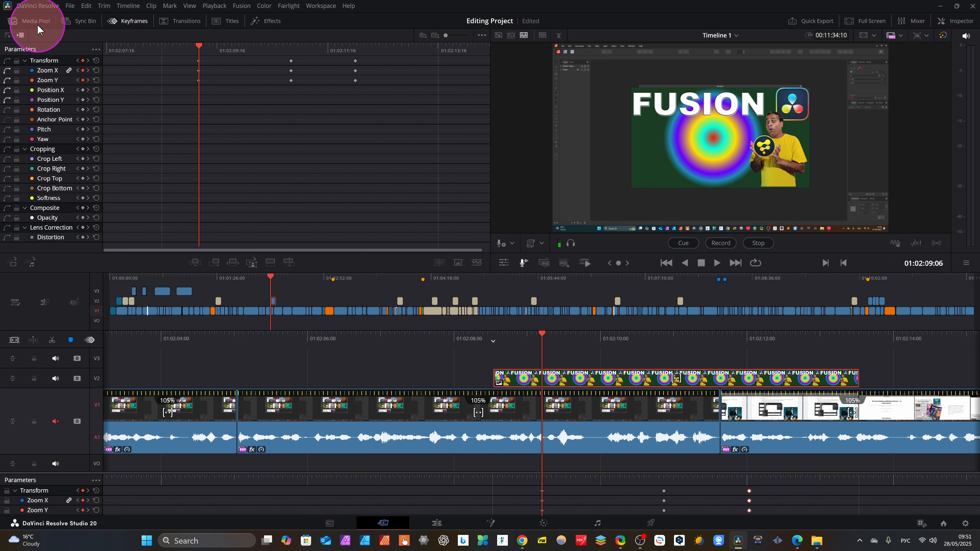
- In the keyframe curve view, shift the first zoom keyframe later at about 0.5 and the last one later at about 0.75, and preview the animation
left_click(7, 35)
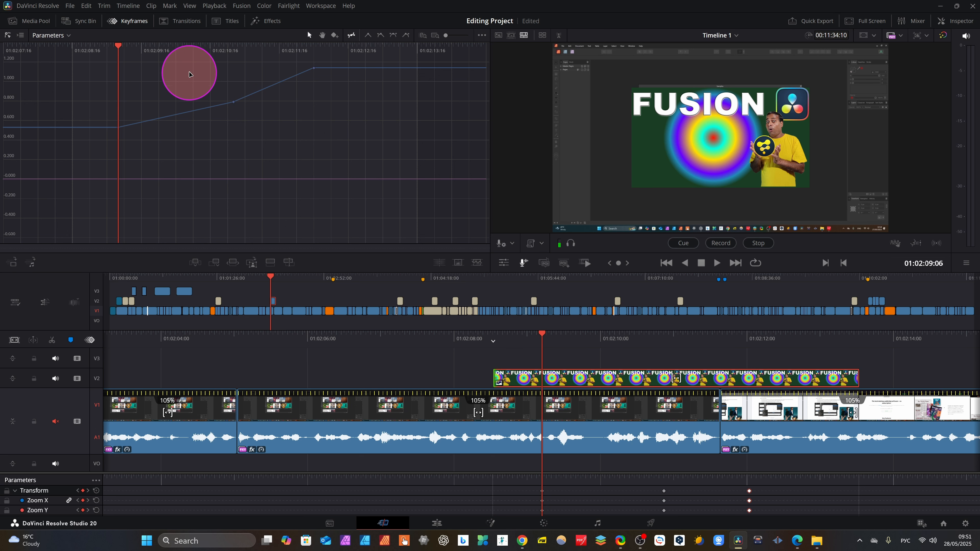
left_click(109, 52)
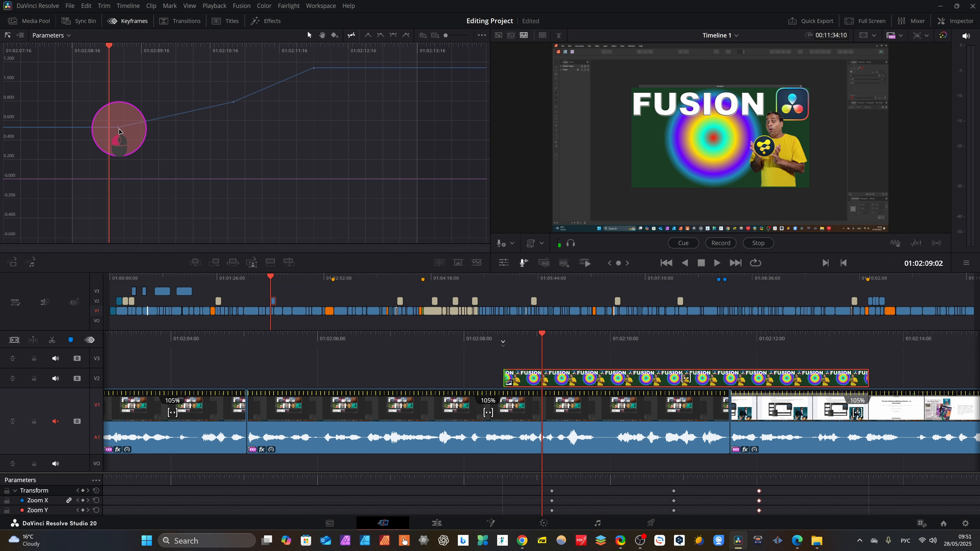
left_click_drag(120, 130, 157, 131)
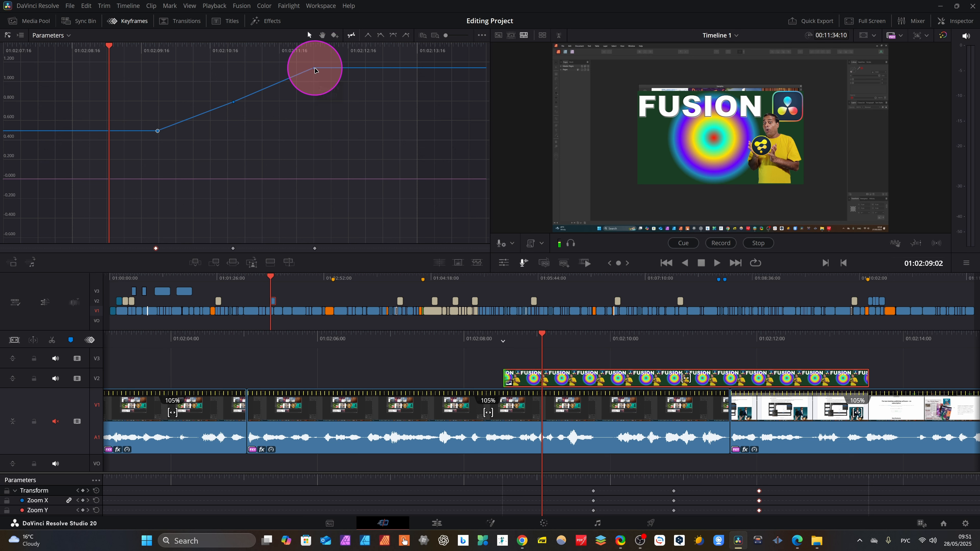
left_click_drag(314, 70, 356, 104)
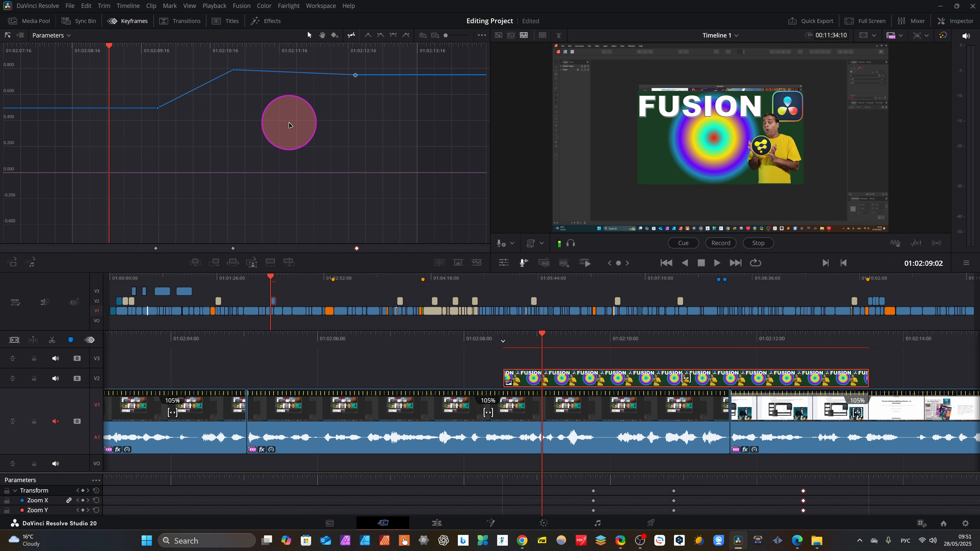
key("space")
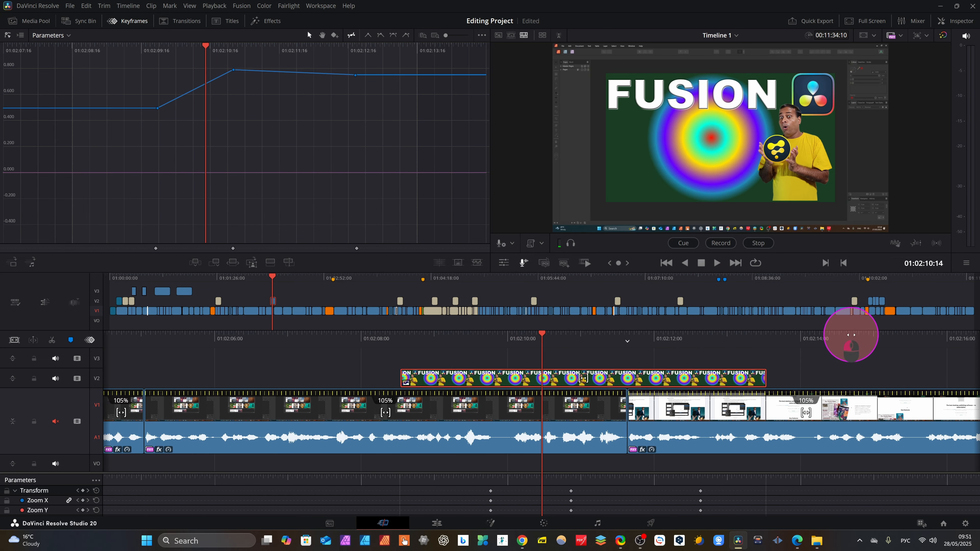
left_click_drag(851, 335, 821, 334)
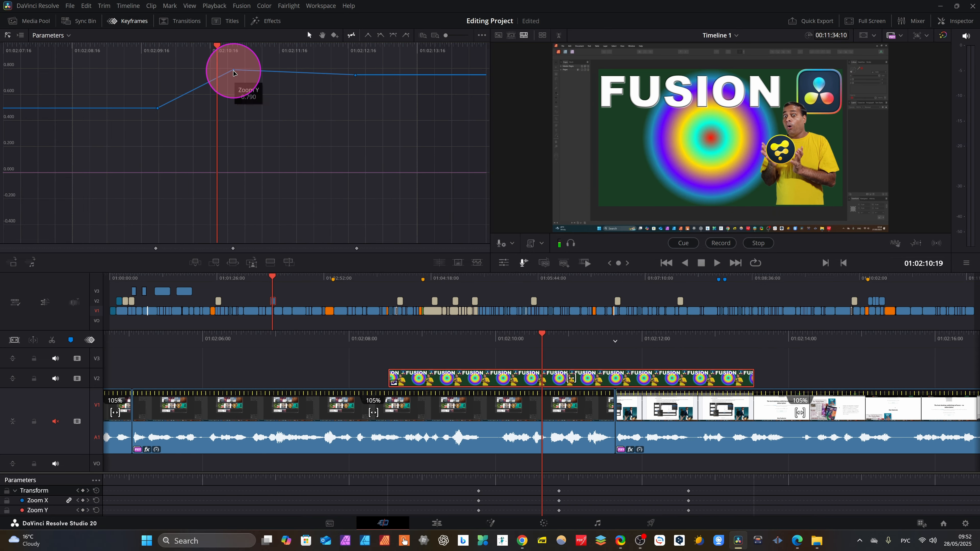
- Lower the middle zoom keyframe on the curve to about 0, play the animation, and move the playhead back to 01:02:10:24
left_click_drag(233, 70, 239, 172)
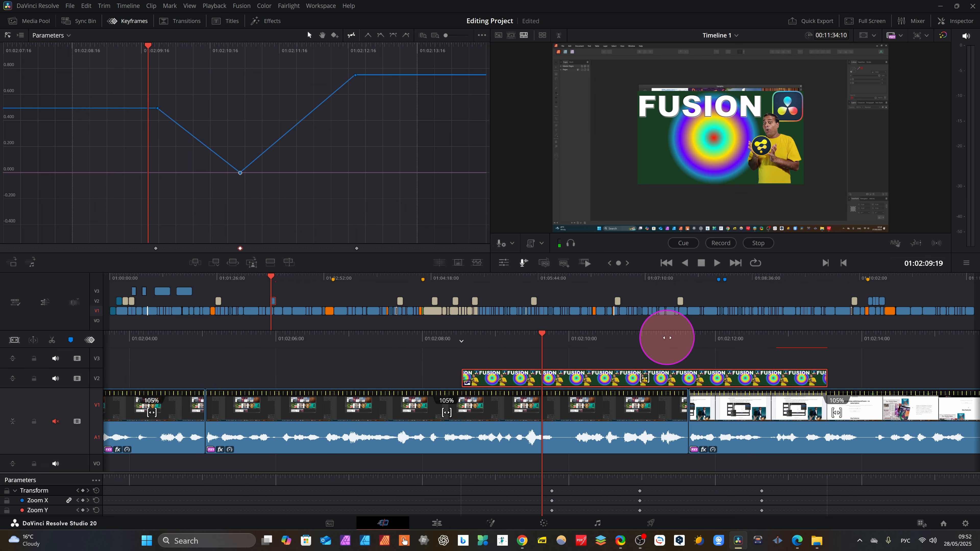
key("space")
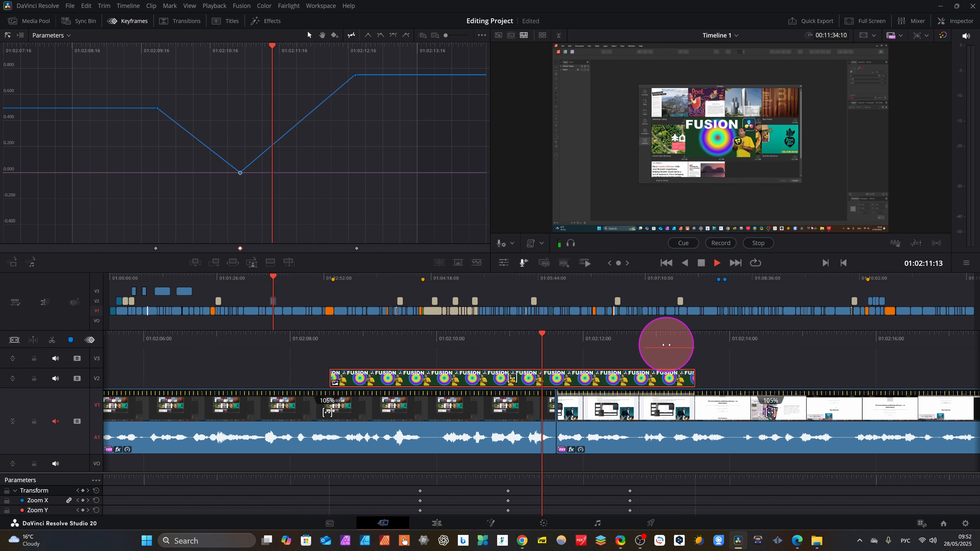
key("space")
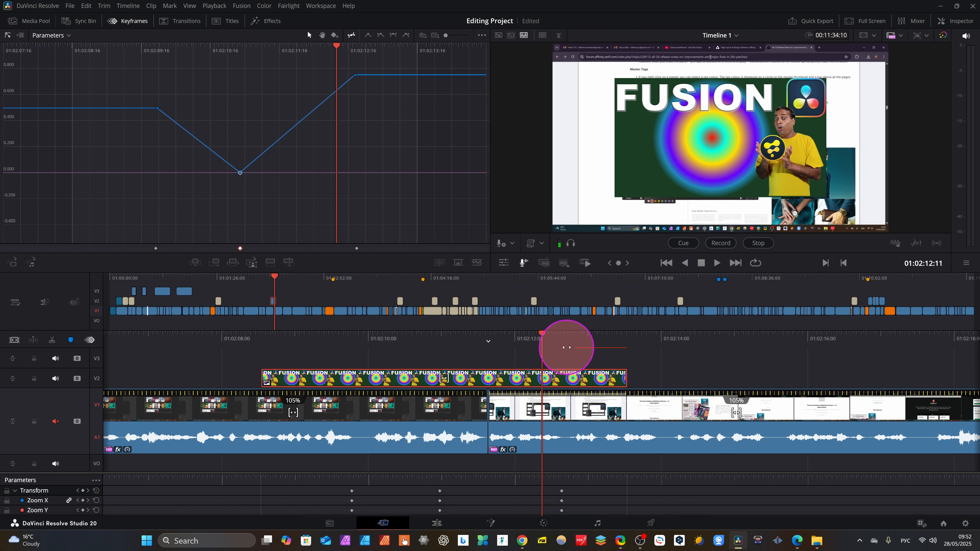
left_click_drag(566, 347, 680, 353)
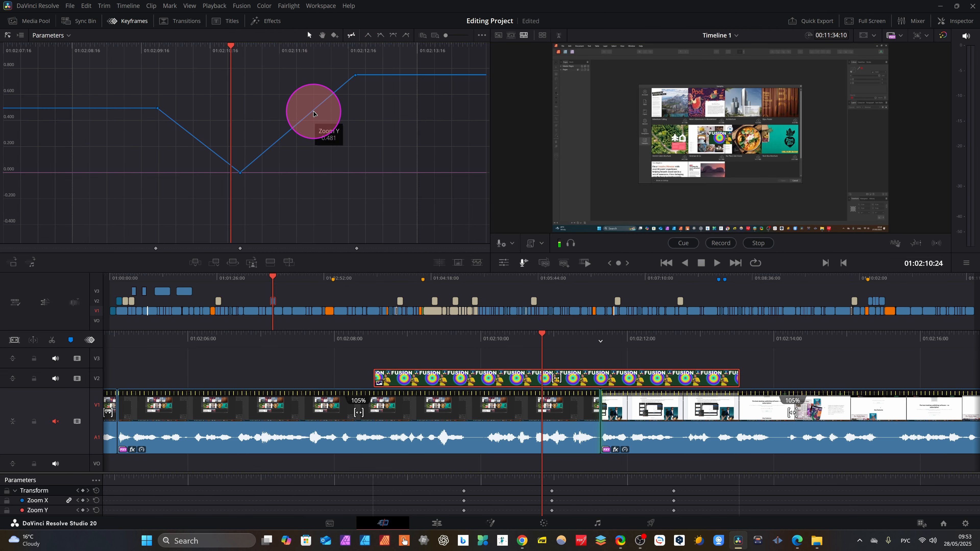
- Add keyframes on the zoom curve's falling and rising slopes, raise one just after the low point to about 0.5, and preview the animation
left_click(322, 35)
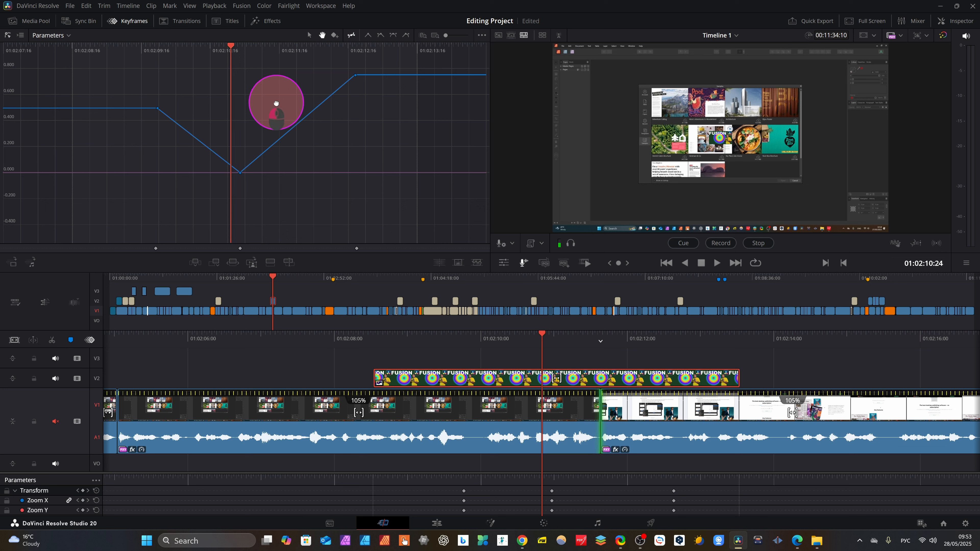
left_click(335, 37)
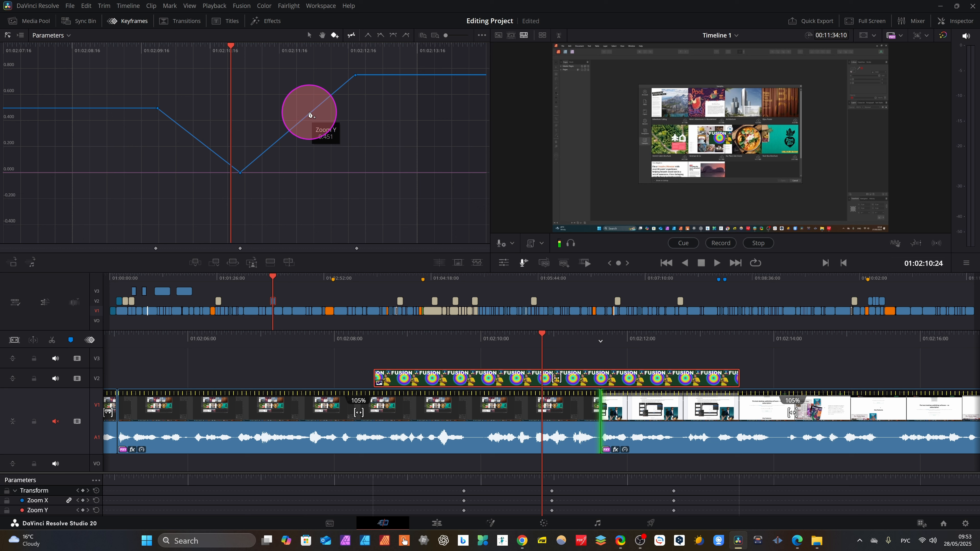
left_click(310, 114)
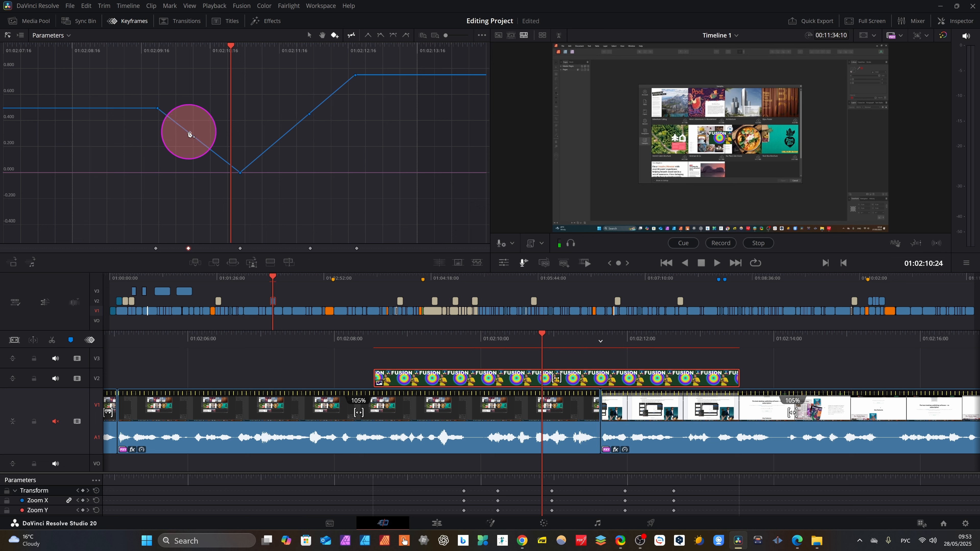
left_click(280, 140)
left_click_drag(280, 140, 266, 107)
key("space")
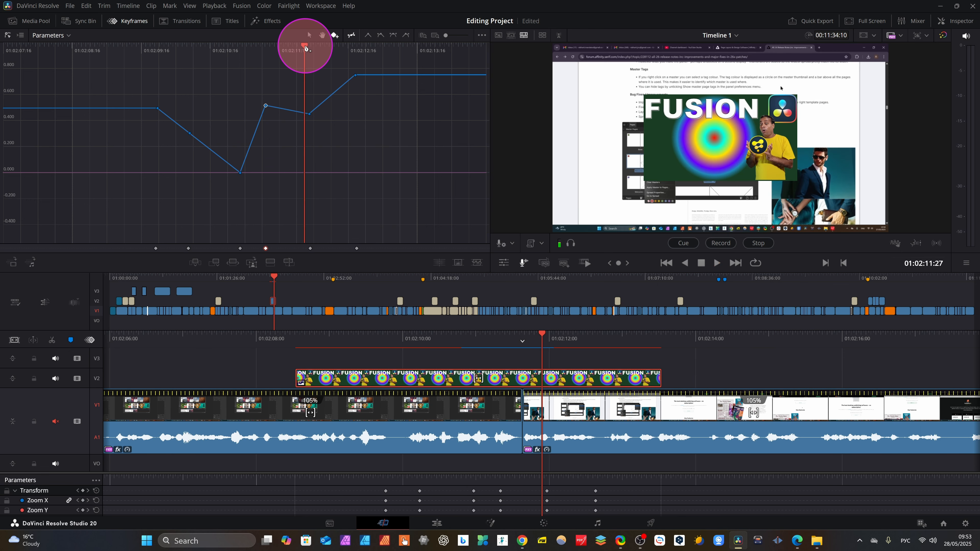
- Move the playhead back to 01:02:11:06 and slightly raise the two zoom keyframes between the curve's low point and its last keyframe
left_click(323, 35)
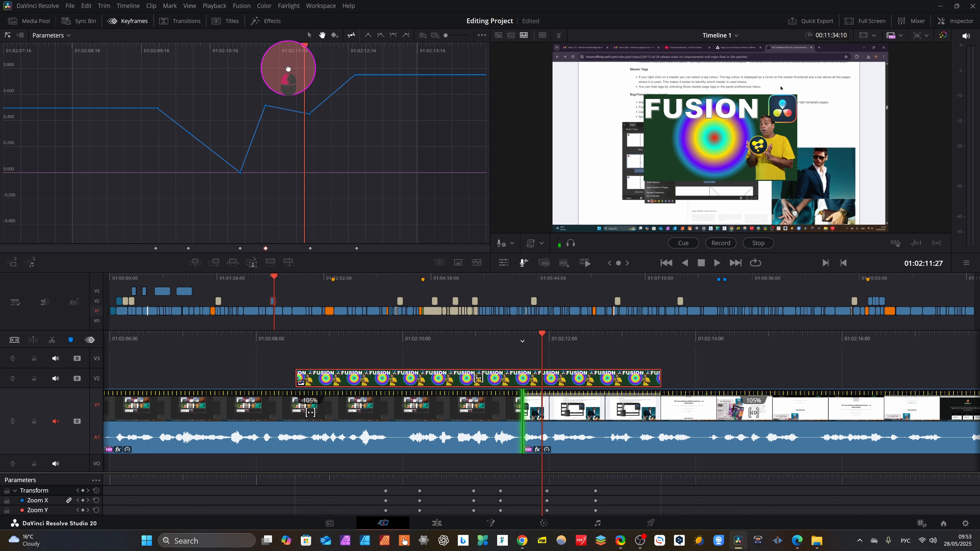
left_click_drag(306, 48, 256, 82)
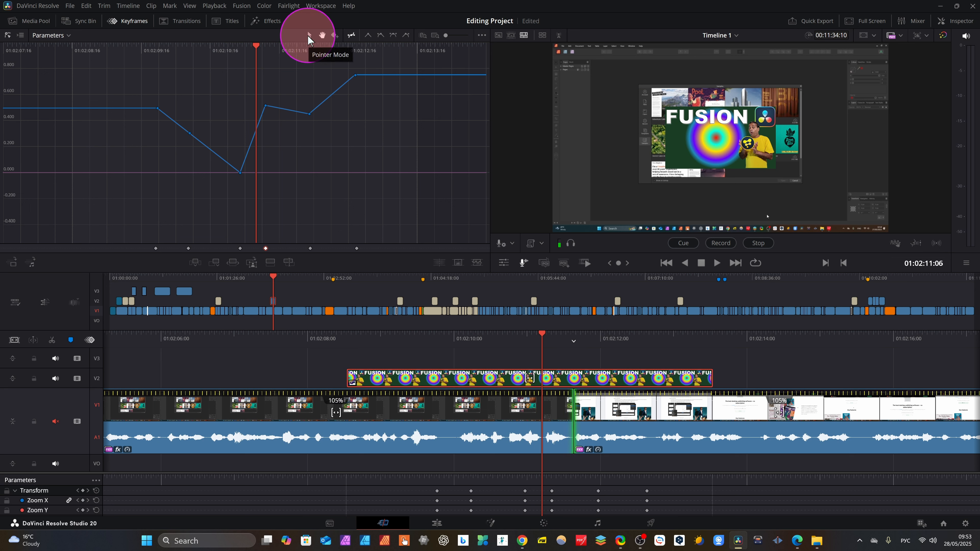
left_click(145, 124)
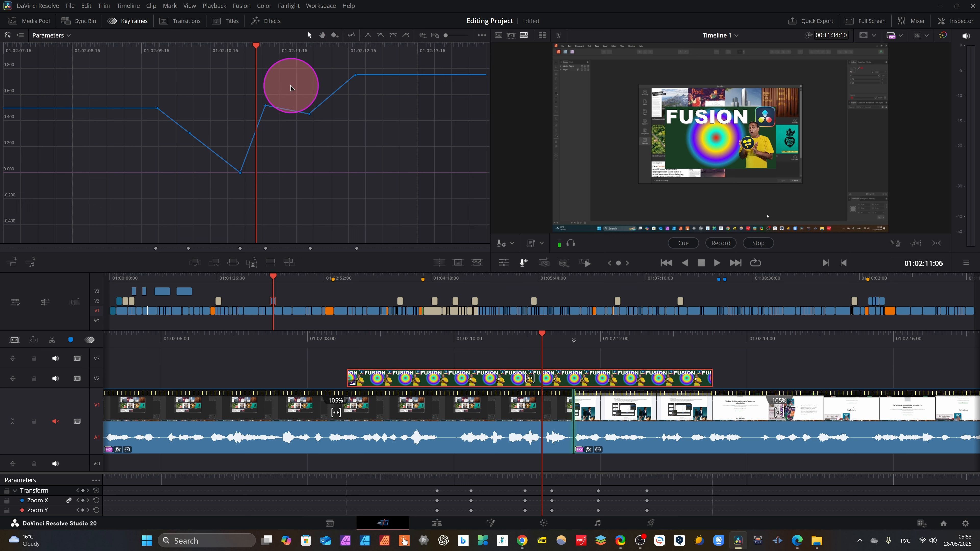
left_click_drag(267, 106, 366, 39)
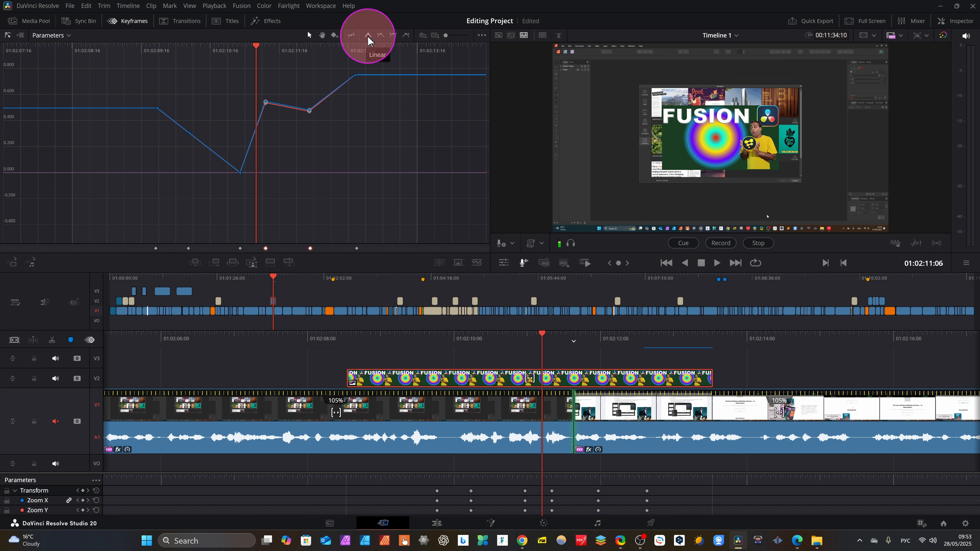
left_click(267, 107)
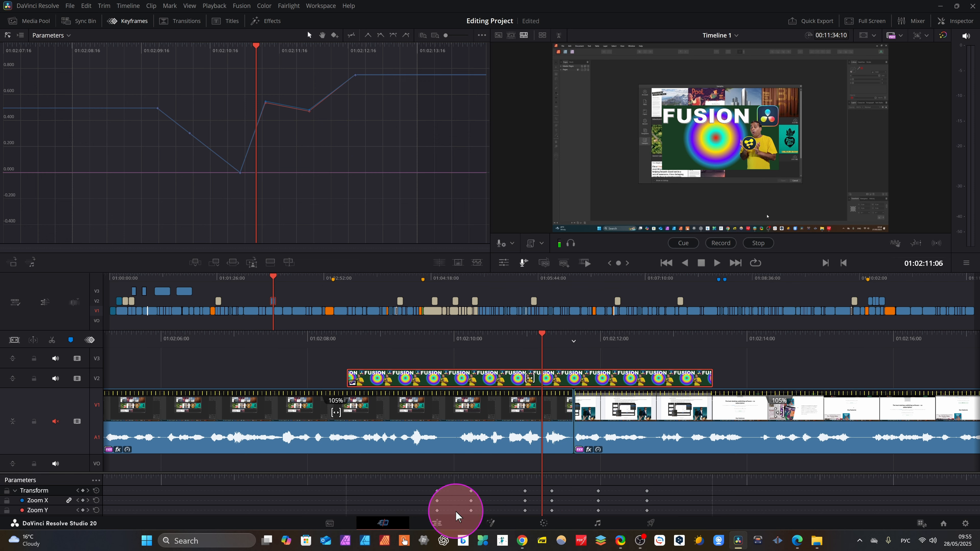
- Switch to the Edit page and hide its Keyframes panel
left_click(437, 523)
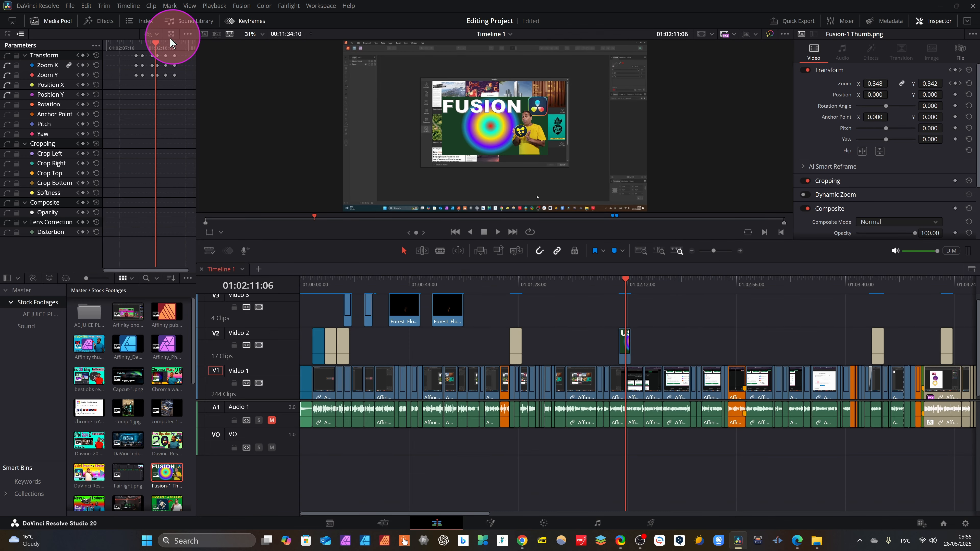
left_click(228, 21)
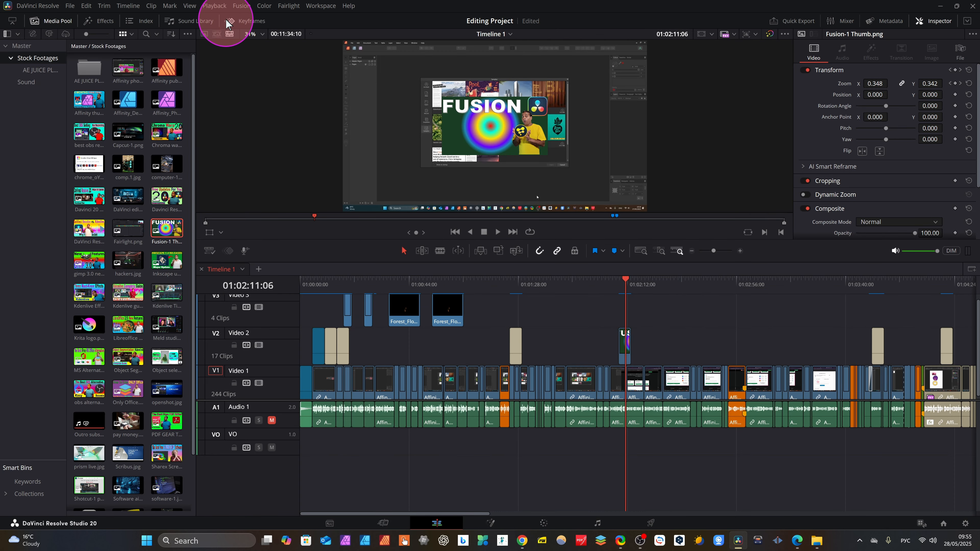
- Show the Keyframes panel on the Edit page, widen it to about twice its width, and expand it
left_click(229, 21)
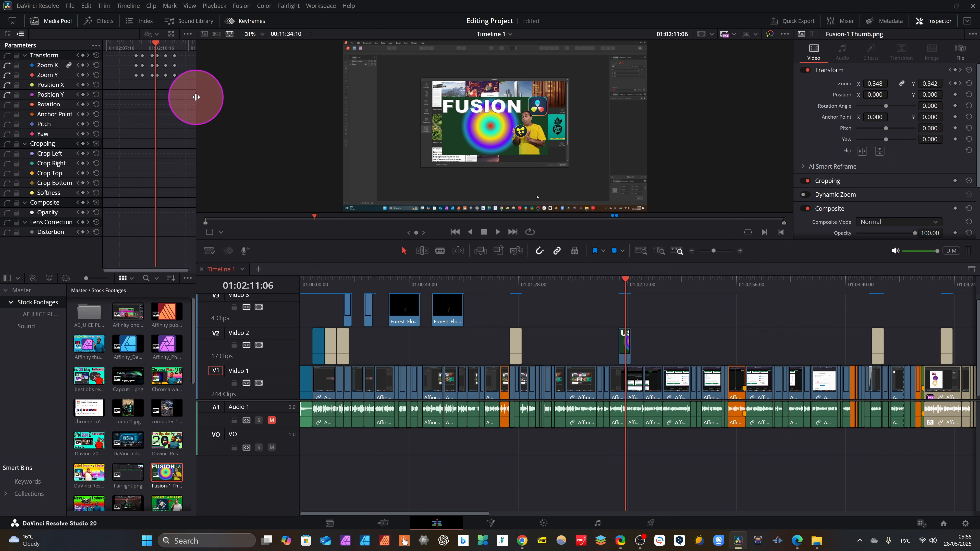
left_click_drag(197, 100, 424, 136)
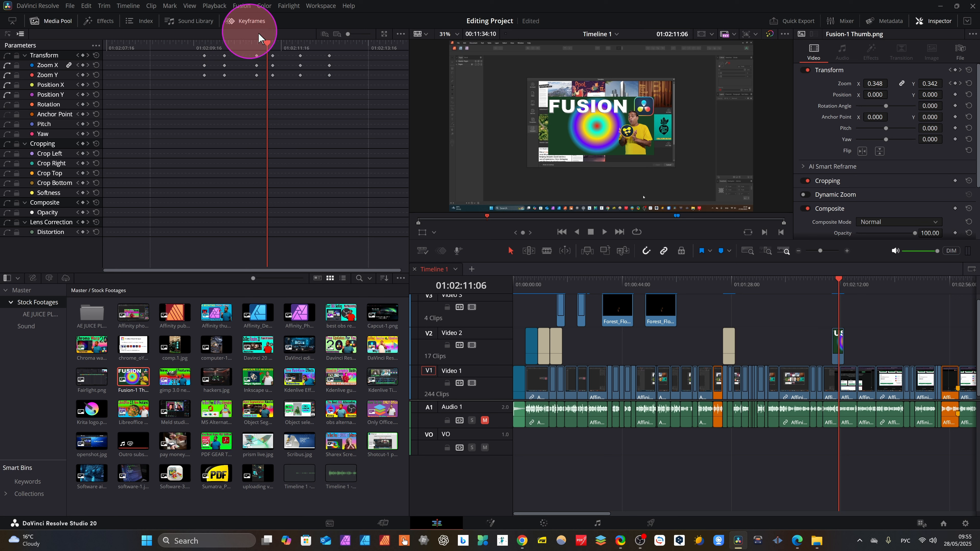
left_click(385, 34)
left_click_drag(373, 195, 418, 82)
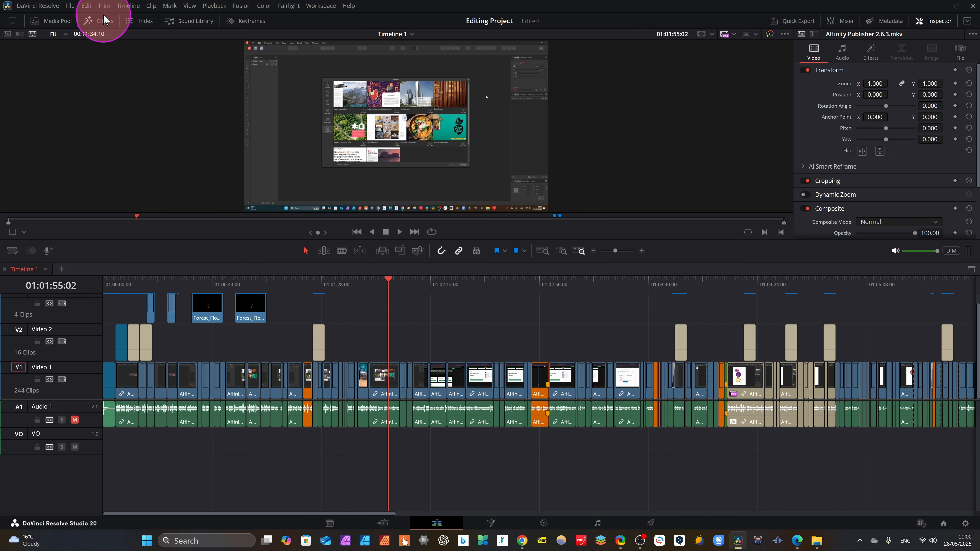
- Add a MultiText title from the Titles effects to the Video 2 track at the playhead position, 01:01:55:02
left_click(102, 20)
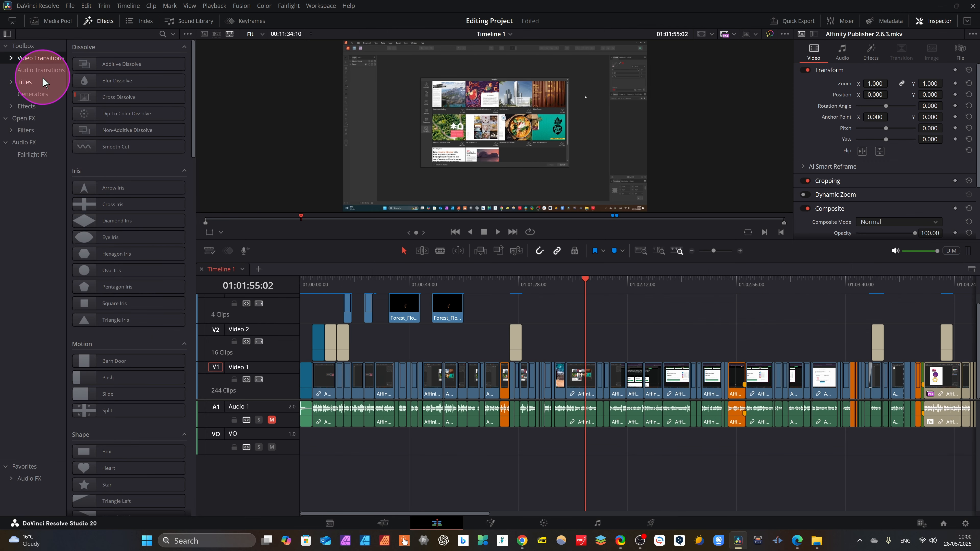
left_click(43, 82)
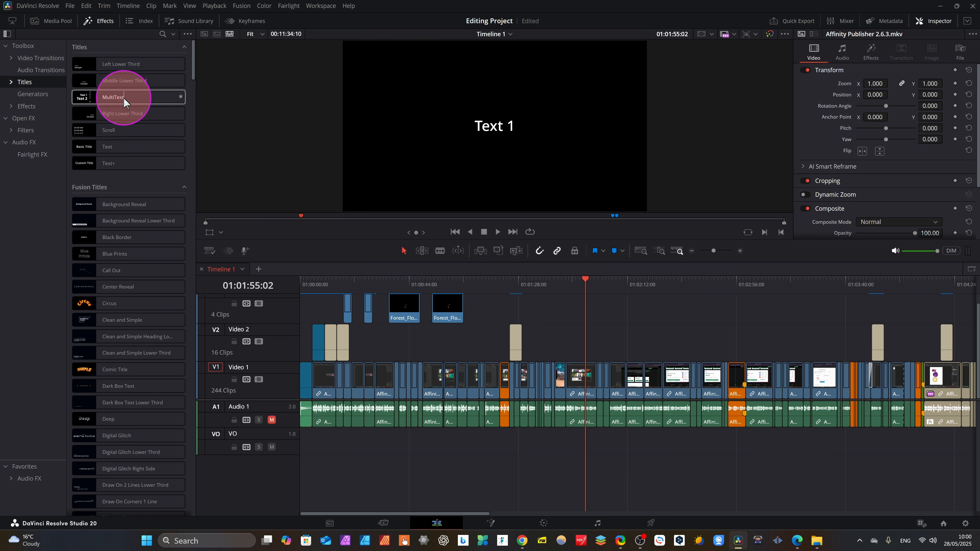
left_click_drag(104, 99, 578, 344)
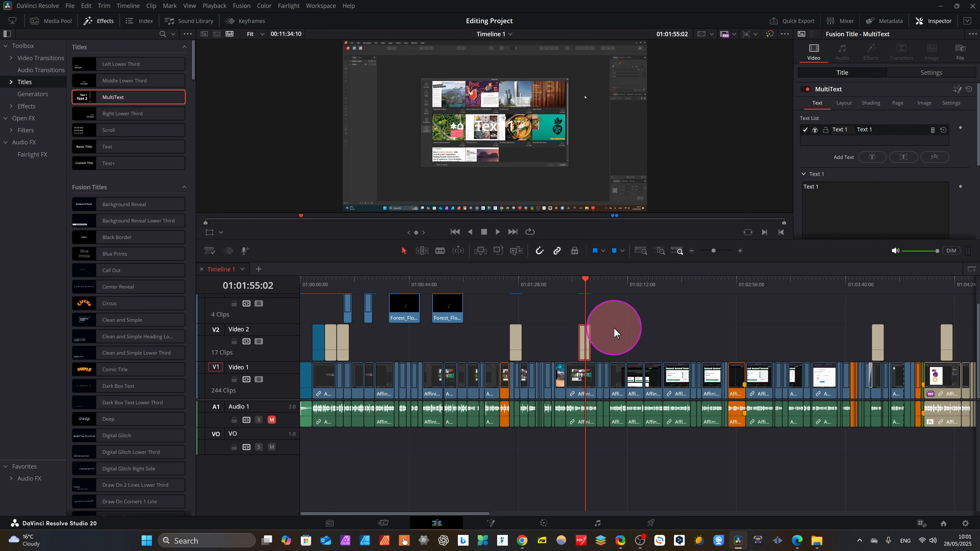
- Replace the default text of the MultiText title's Text 1 layer with "Davinci" and look over its font settings
left_click(839, 210)
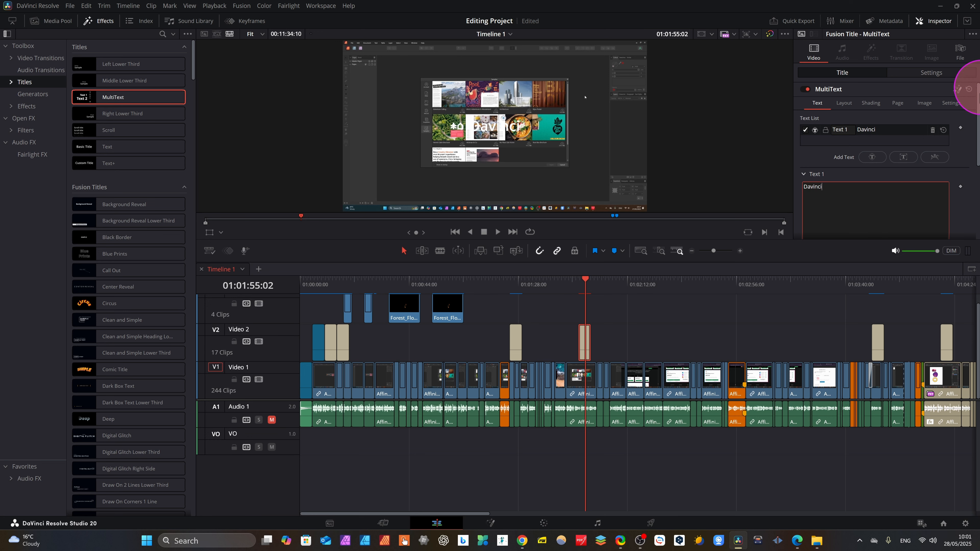
scroll(896, 135, "down", 2)
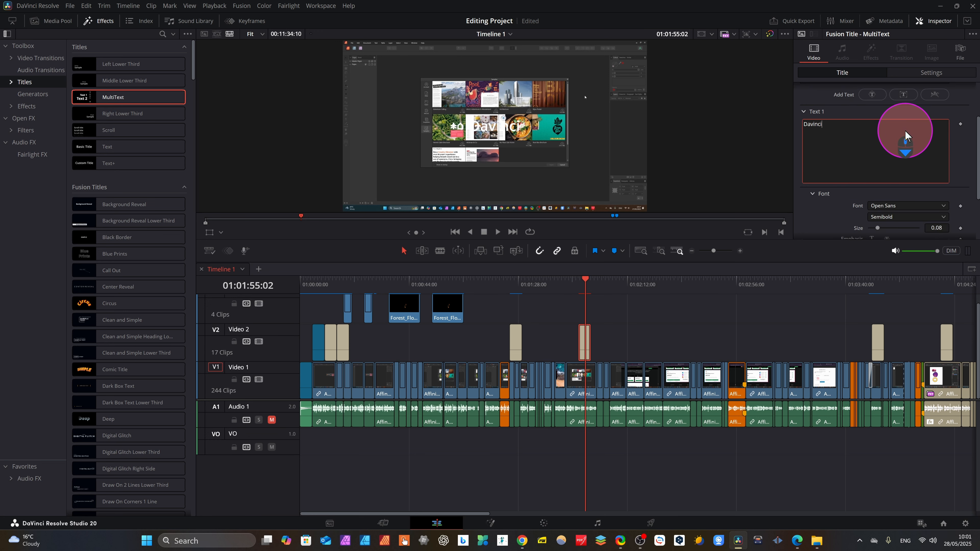
scroll(884, 162, "up", 2)
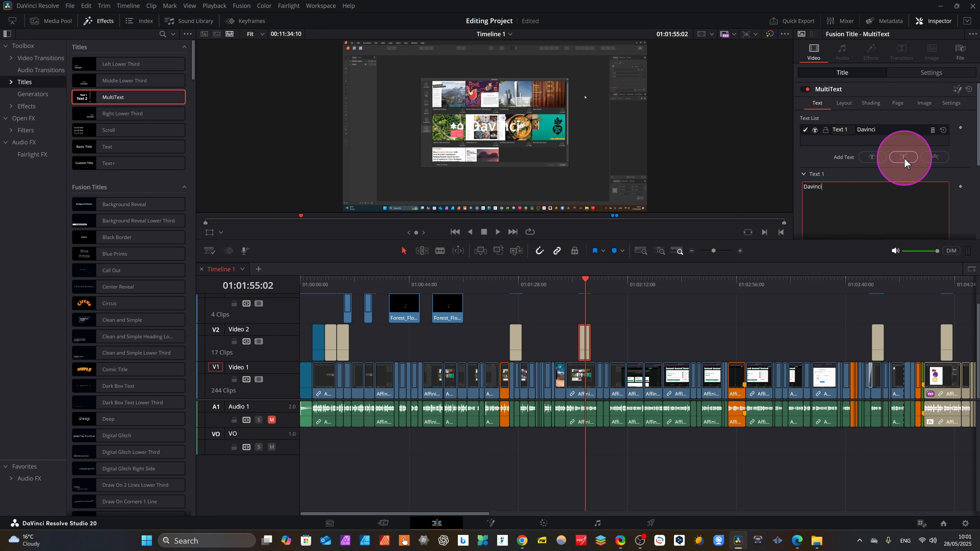